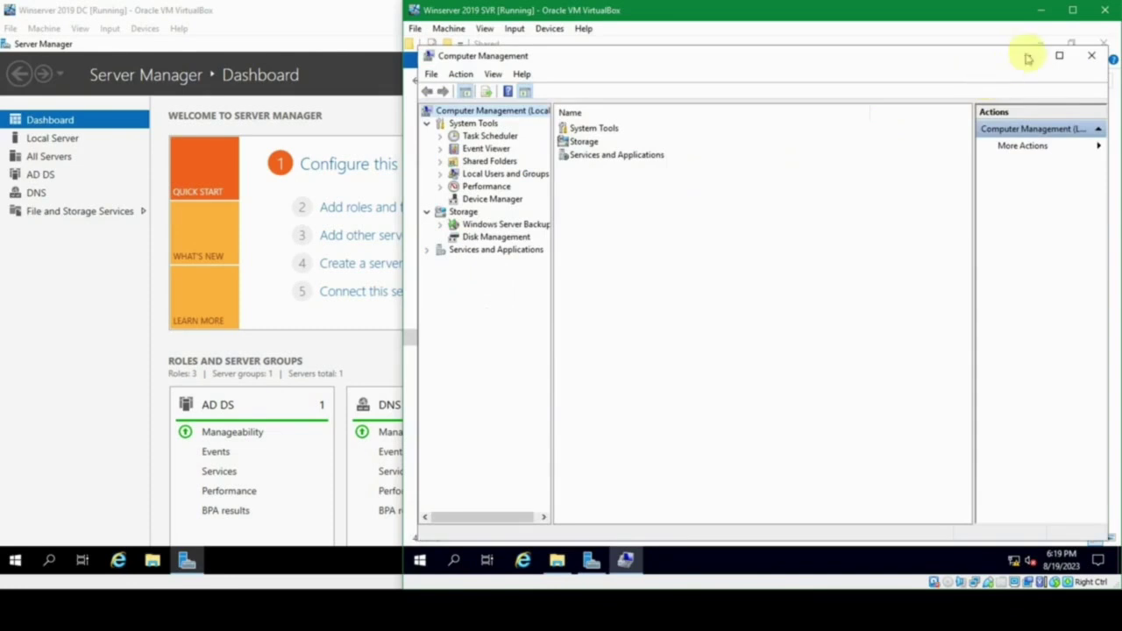
# Step: List the server's shared folders in Computer Management and widen the Share Name and Folder Path columns
pyautogui.click(1059, 55)
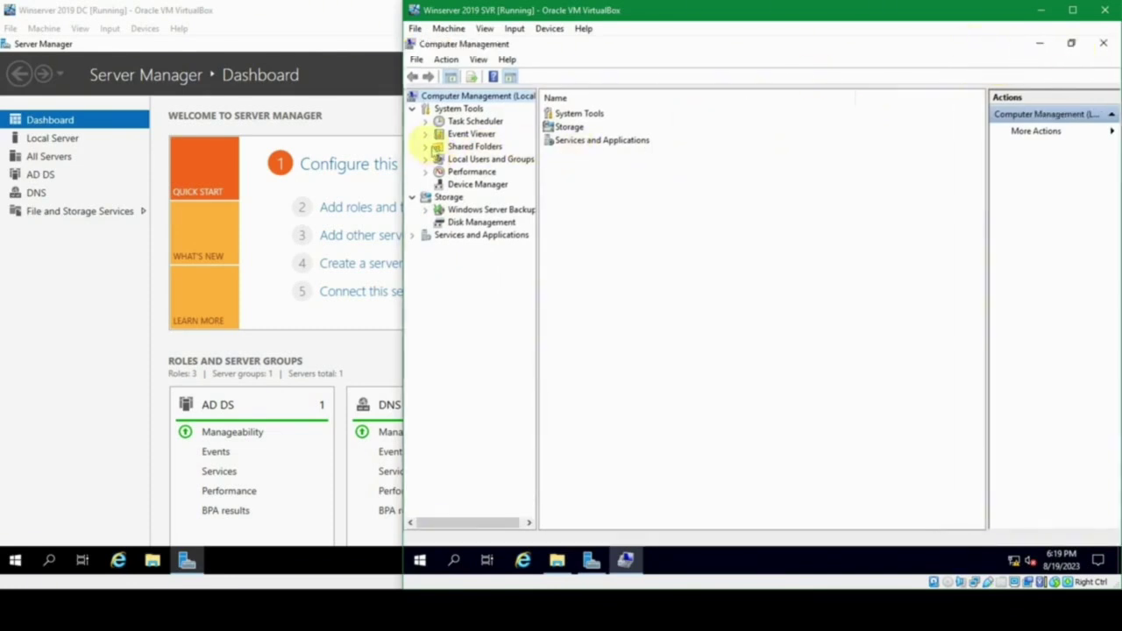
pyautogui.click(427, 147)
pyautogui.click(478, 159)
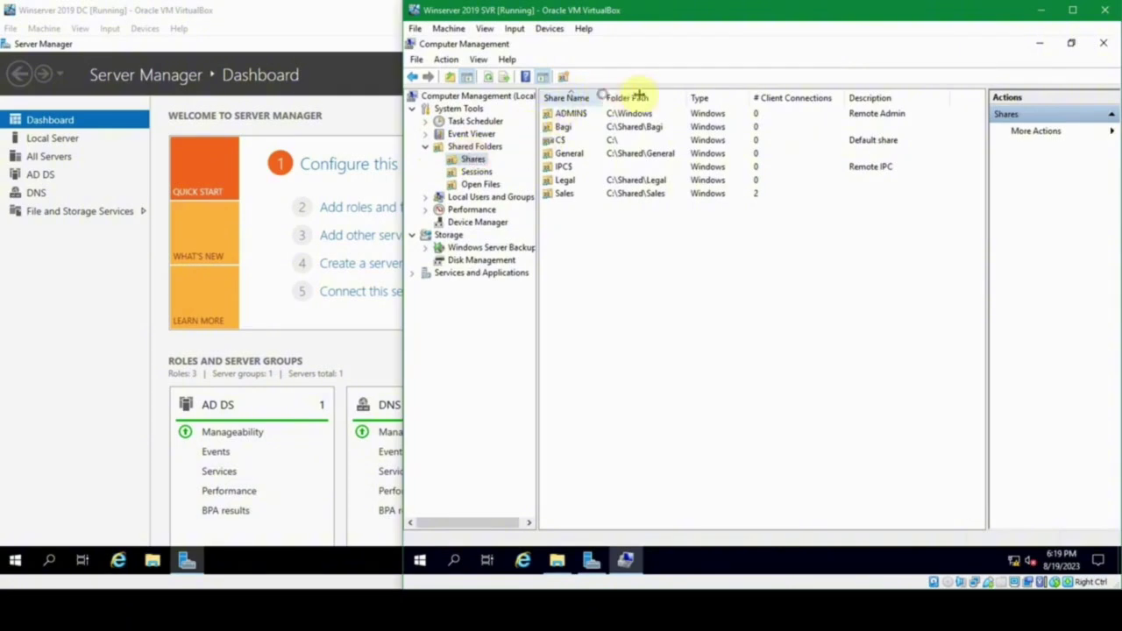
pyautogui.moveTo(605, 98); pyautogui.dragTo(638, 99)
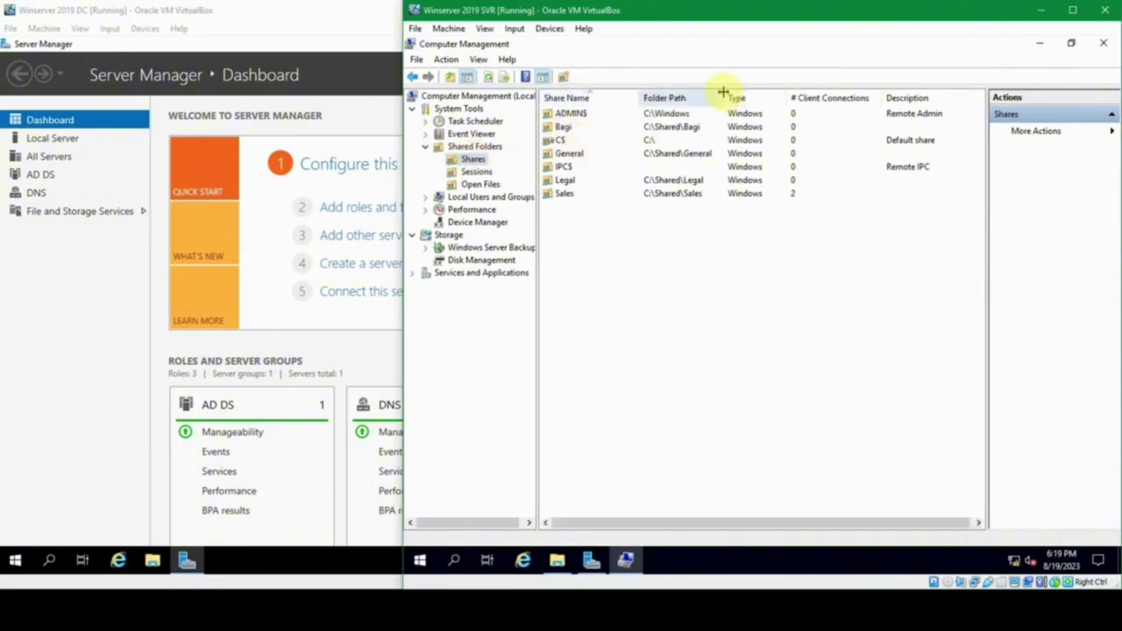
pyautogui.moveTo(724, 97); pyautogui.dragTo(771, 99)
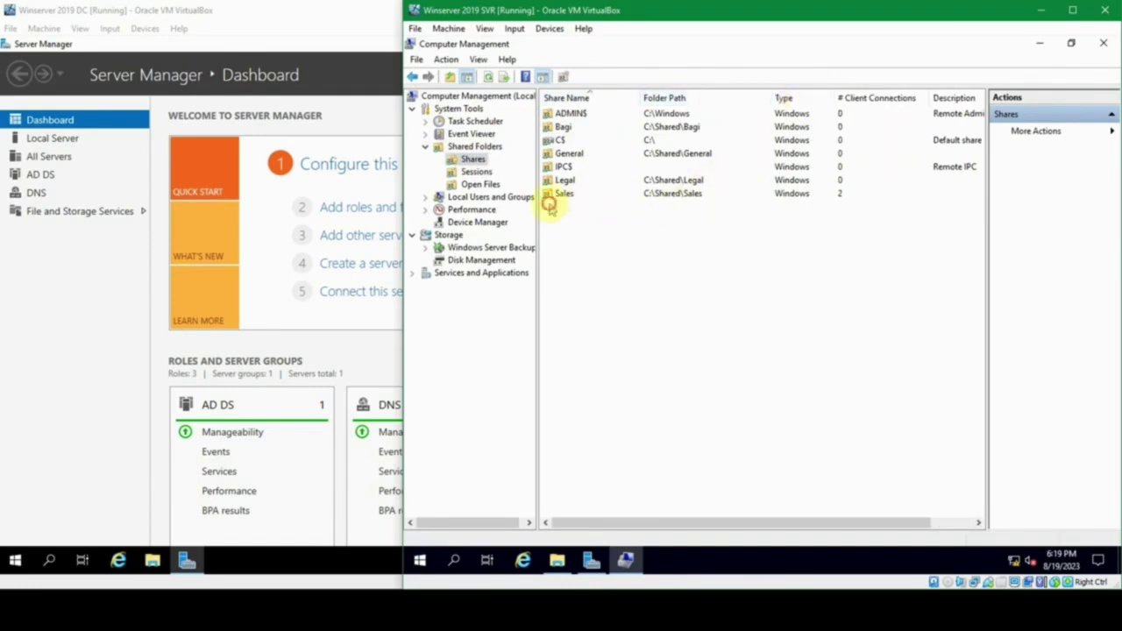
# Step: Check the client connections of the Sales share and open the list of sessions under Shared Folders
pyautogui.click(838, 195)
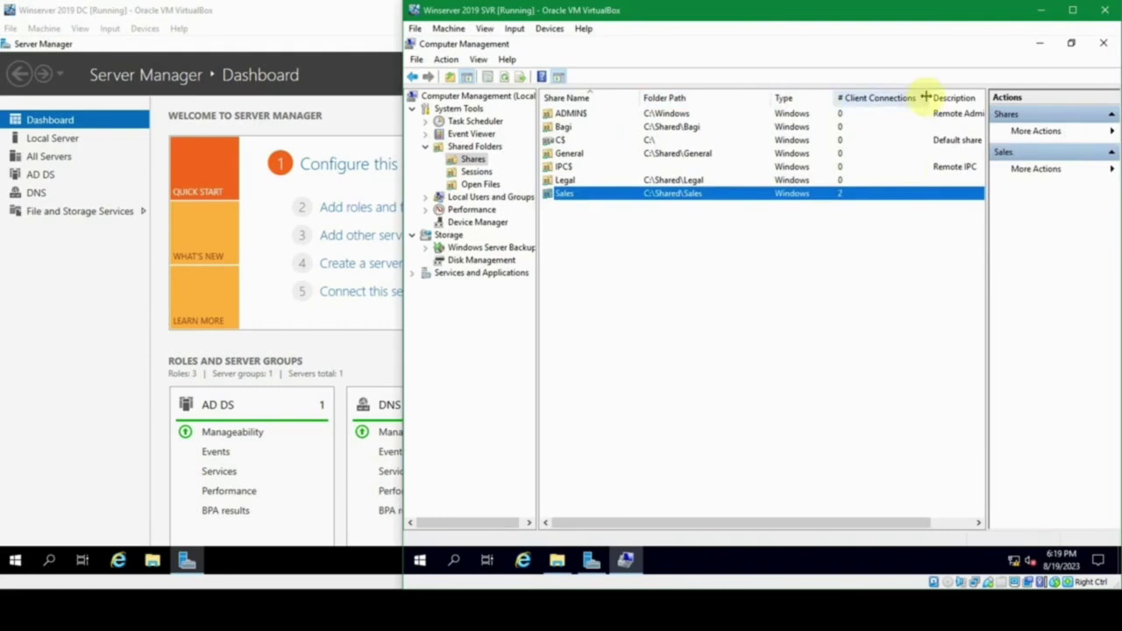
pyautogui.moveTo(924, 97); pyautogui.dragTo(916, 97)
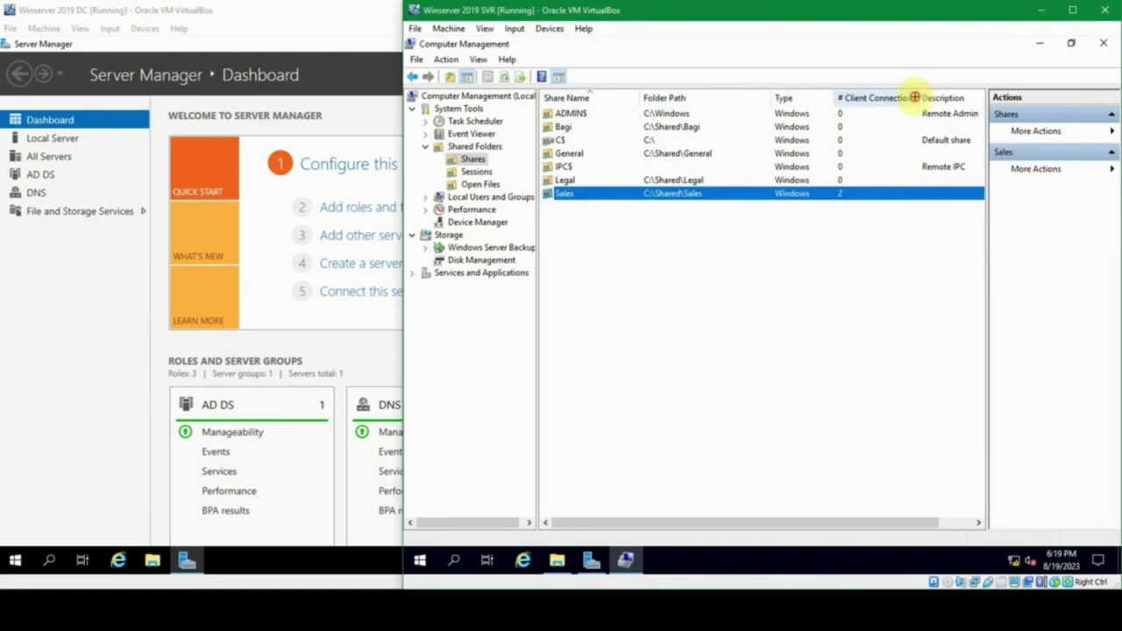
pyautogui.click(475, 172)
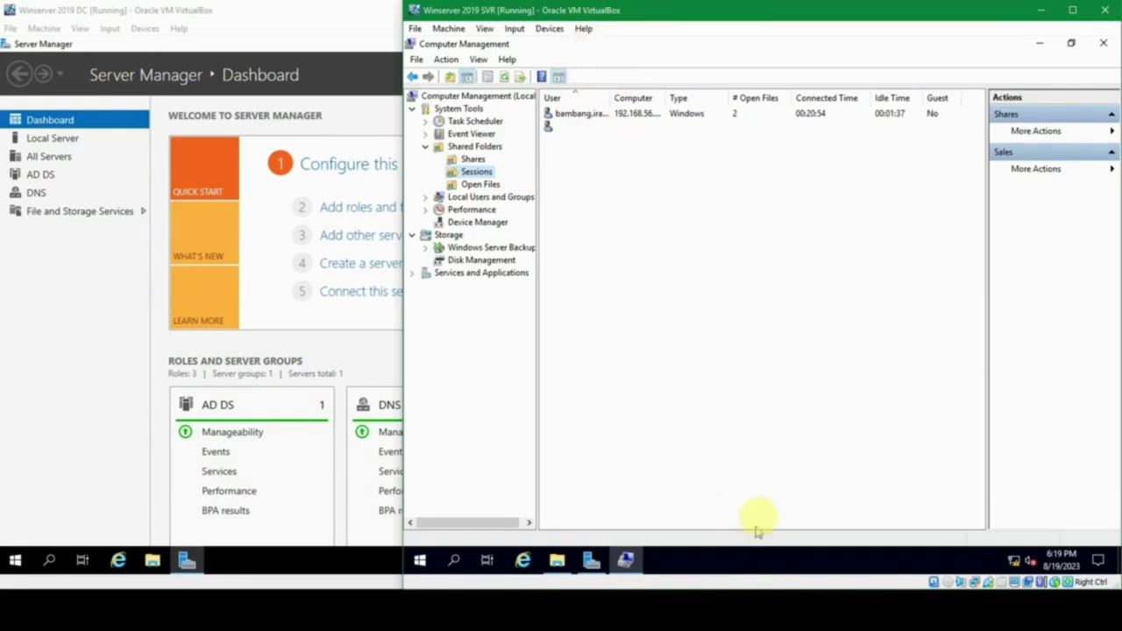
# Step: End the Microsoft Management Console task with Task Manager, and close Task Manager
pyautogui.rightClick(770, 557)
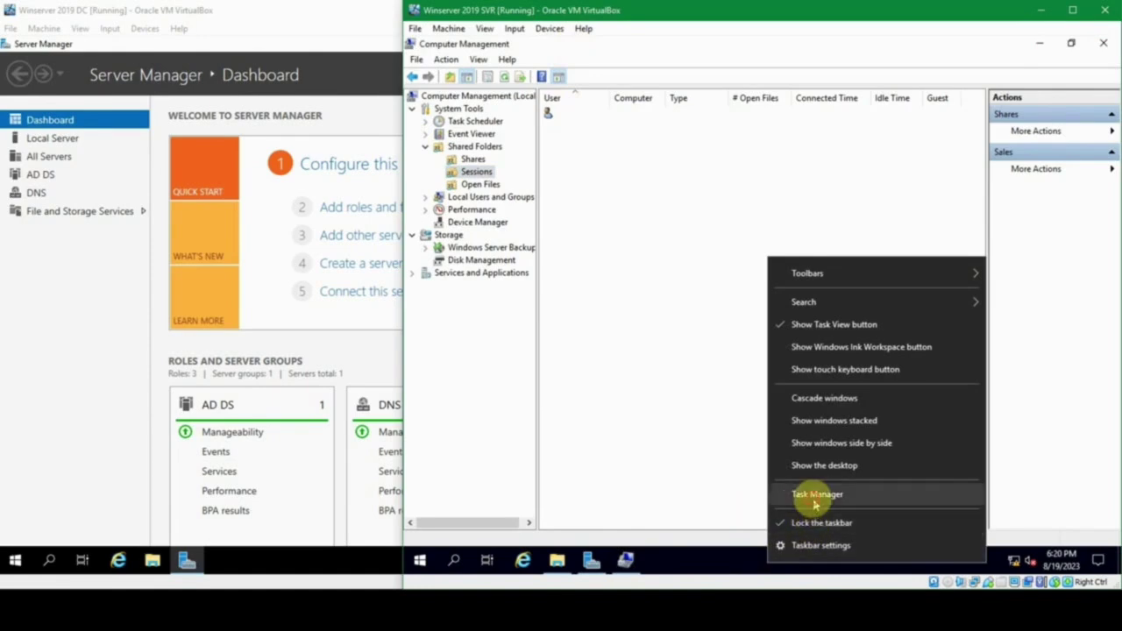
pyautogui.click(815, 496)
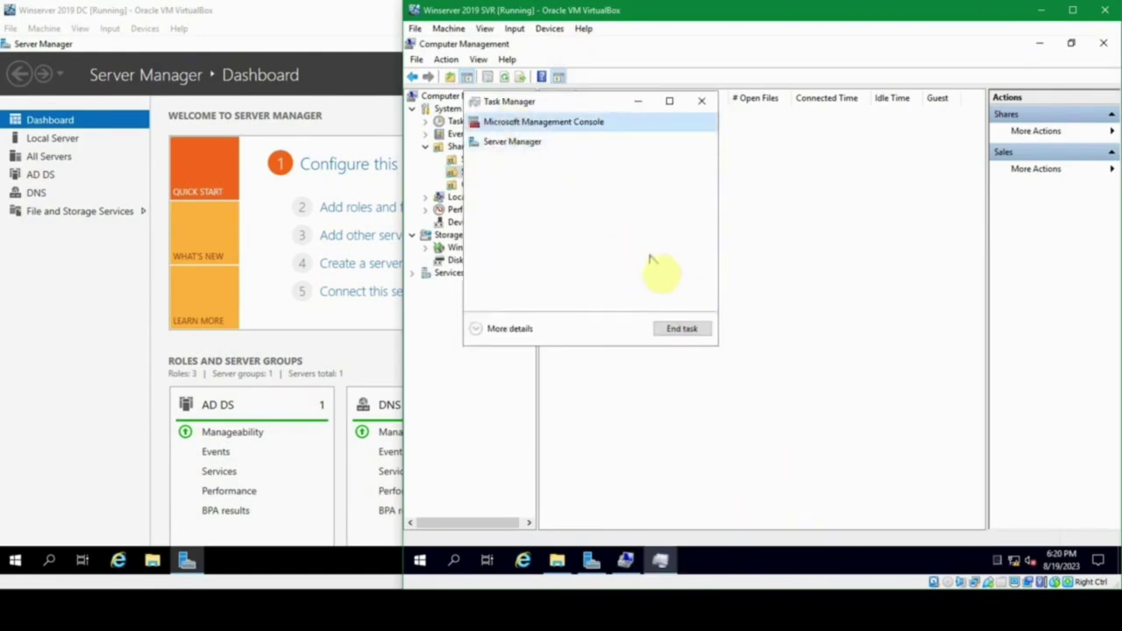
pyautogui.click(682, 329)
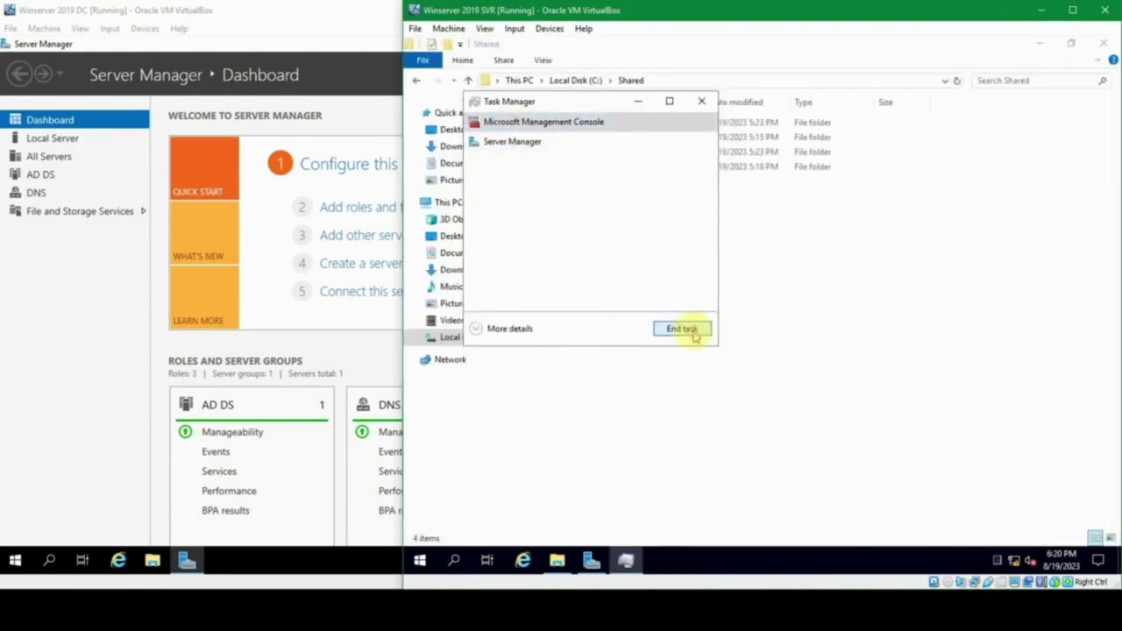
pyautogui.click(702, 103)
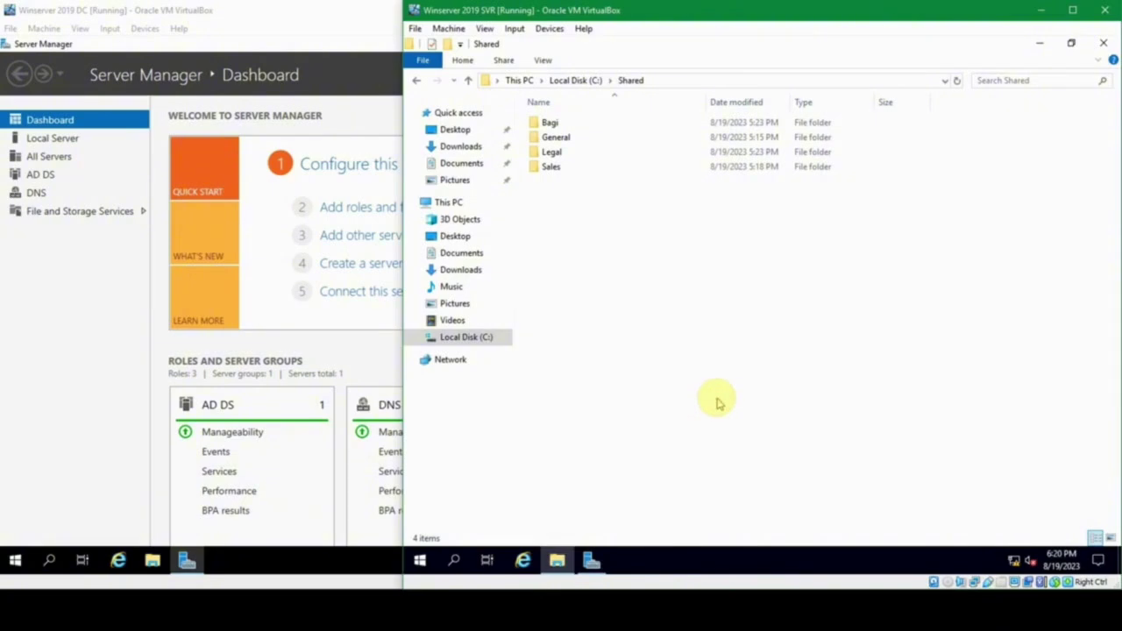
# Step: Open Control Panel's Network and Sharing Center and show the network adapters
pyautogui.press('super+r')
pyautogui.press('Return')
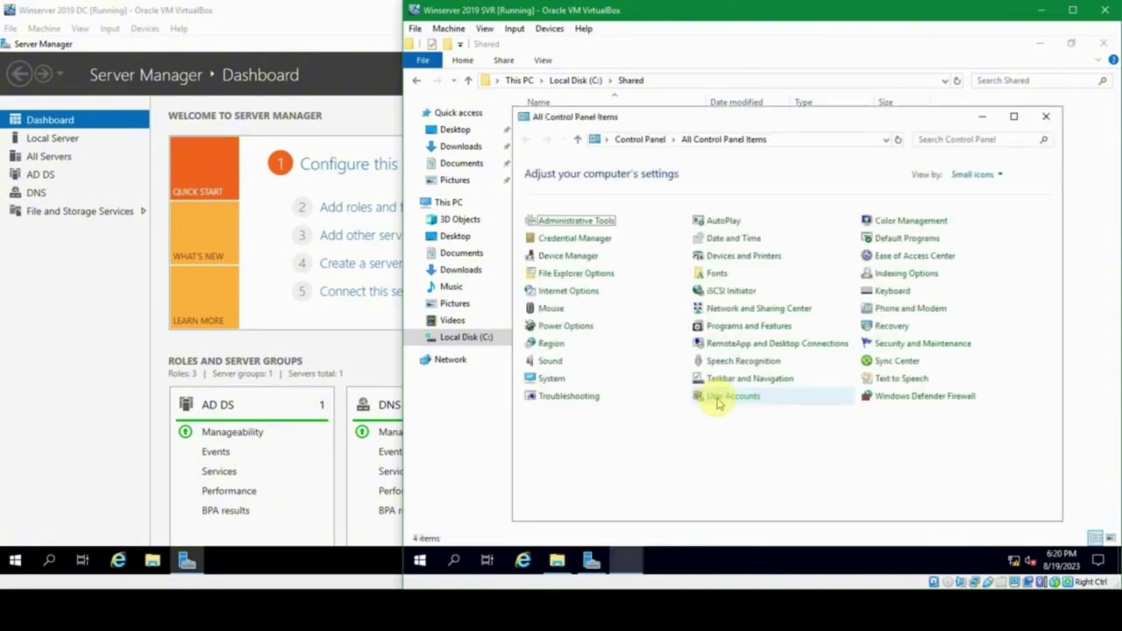
pyautogui.click(735, 309)
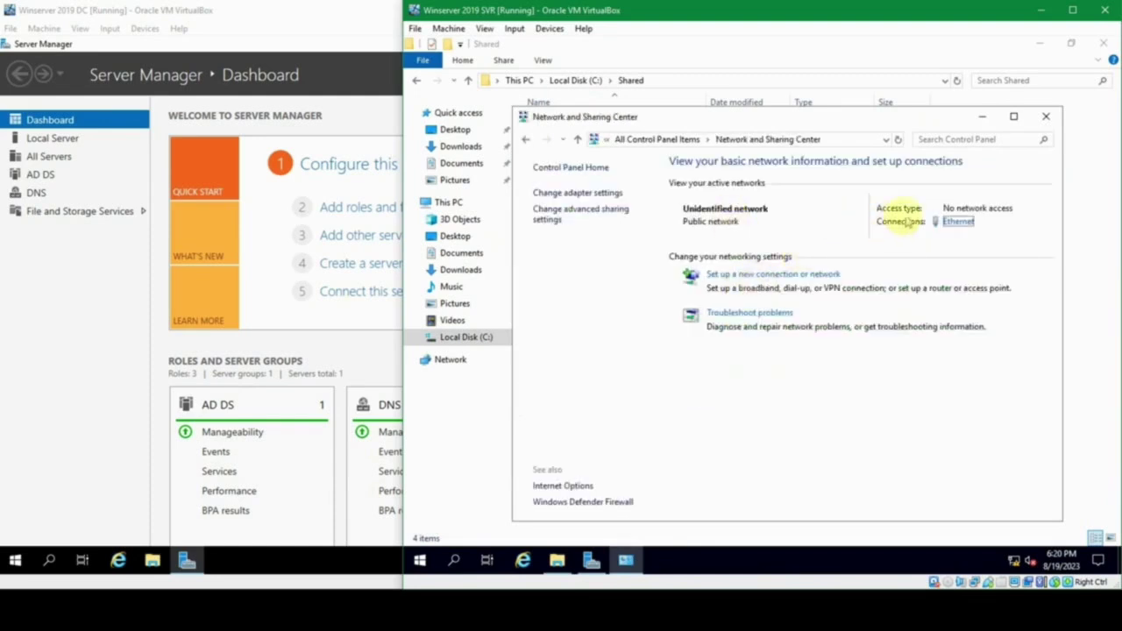
pyautogui.click(608, 192)
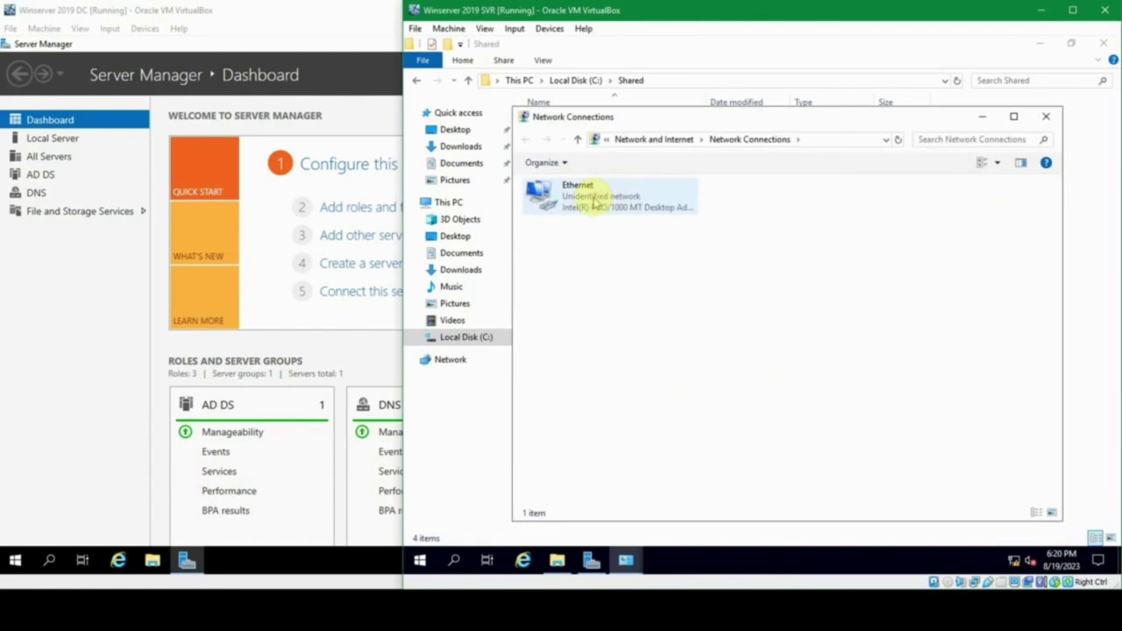
pyautogui.rightClick(603, 205)
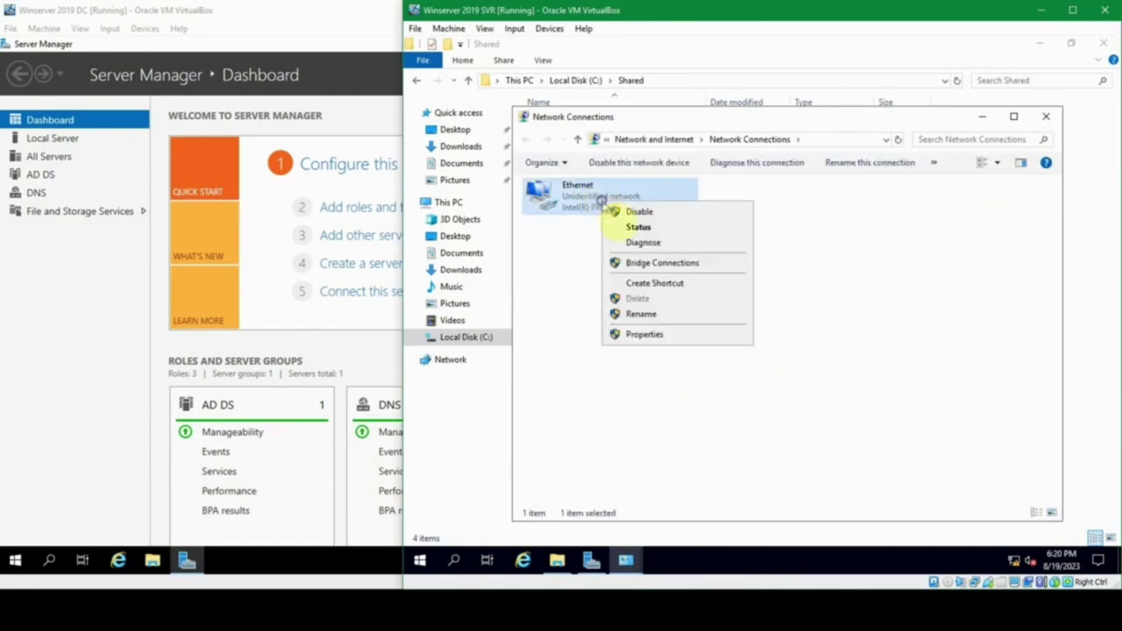
pyautogui.click(678, 332)
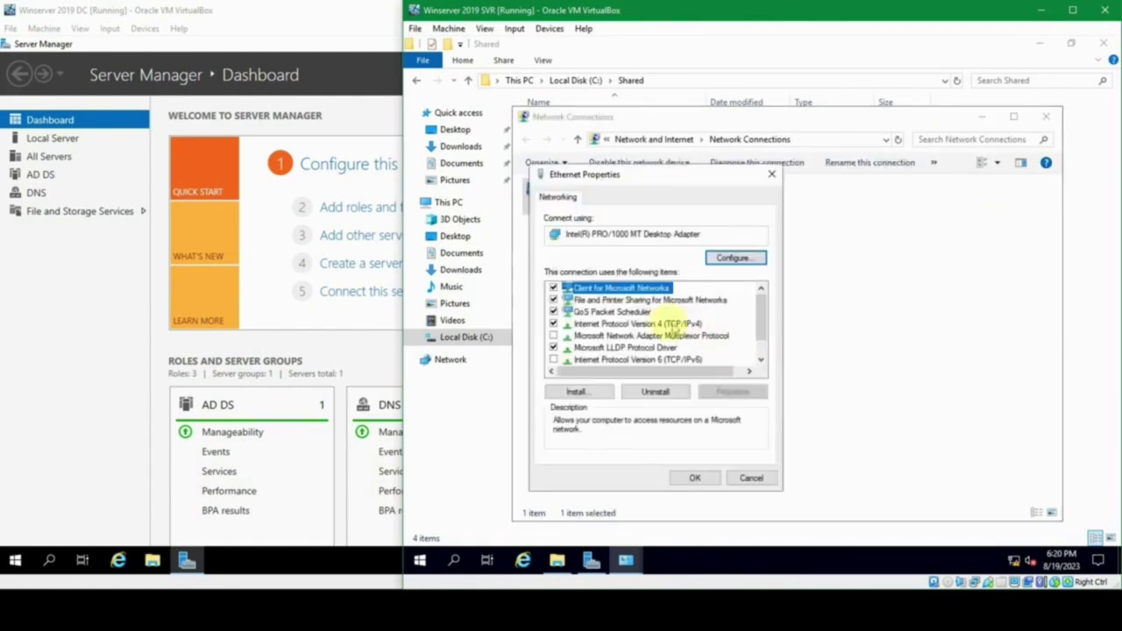
pyautogui.doubleClick(671, 325)
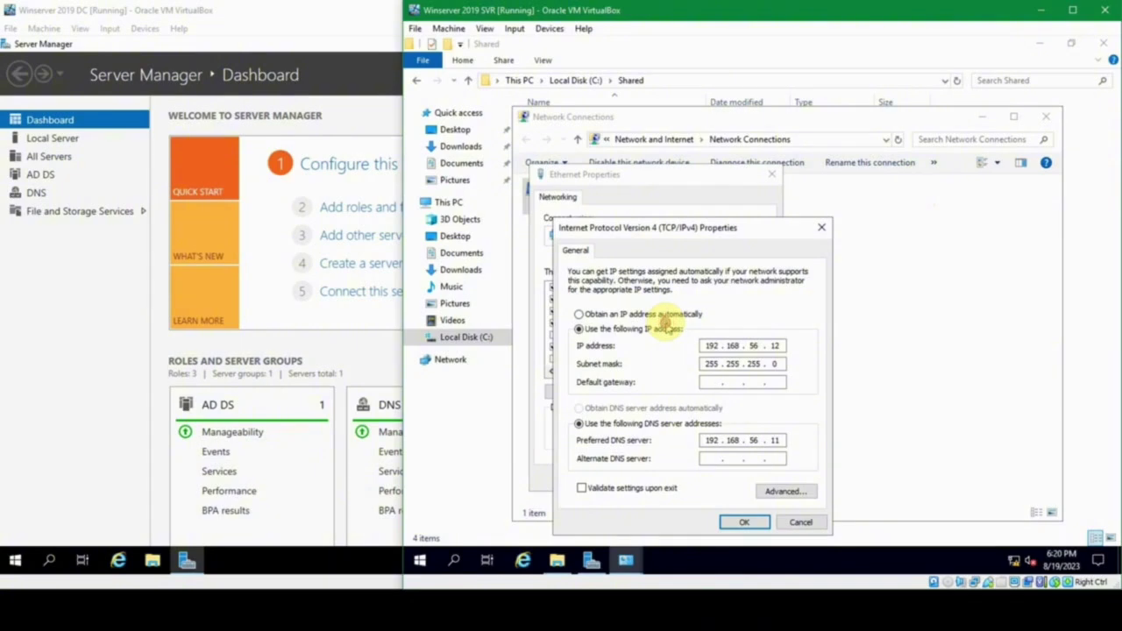
pyautogui.click(822, 227)
pyautogui.click(772, 173)
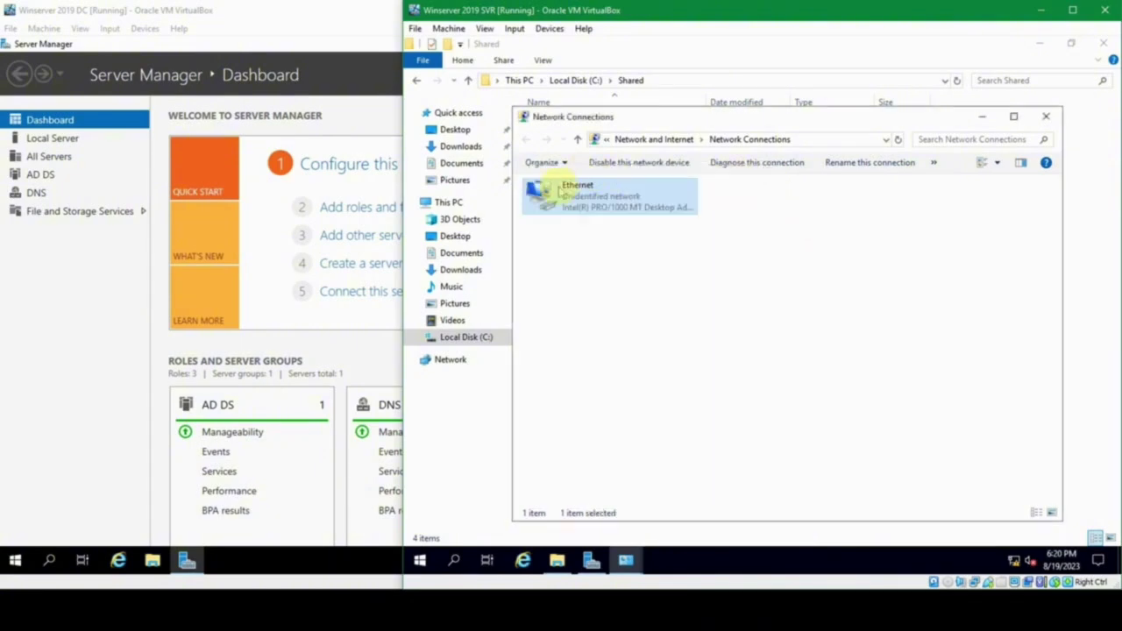
# Step: Disable NetBIOS over TCP/IP in the Ethernet adapter's advanced IPv4 WINS settings, and close the Network Connections window
pyautogui.rightClick(559, 189)
pyautogui.click(622, 321)
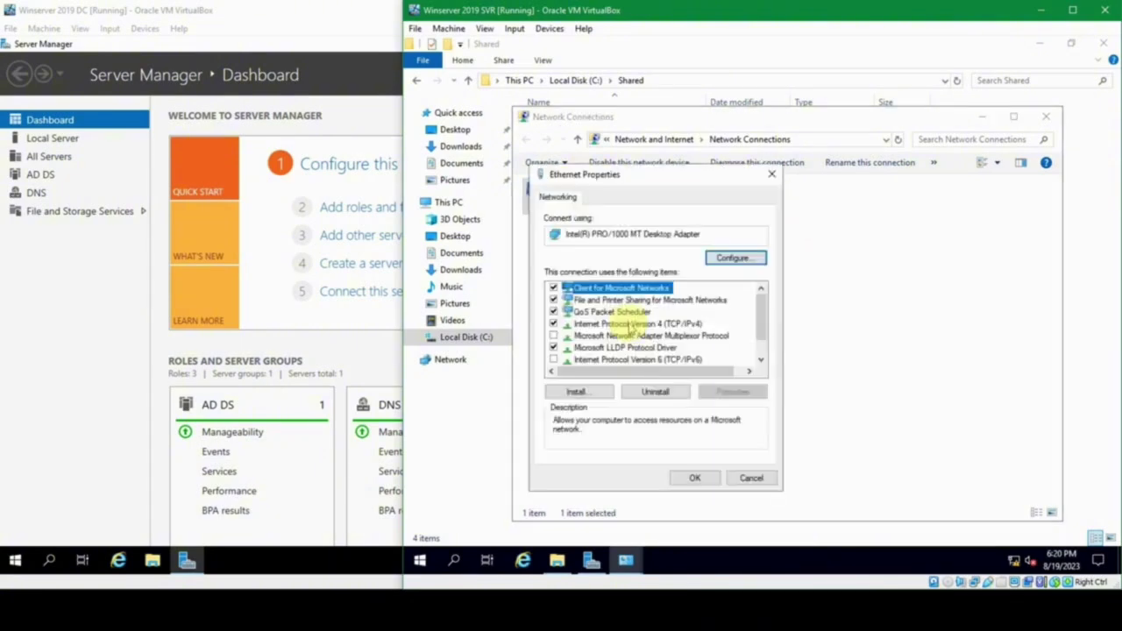
pyautogui.click(654, 324)
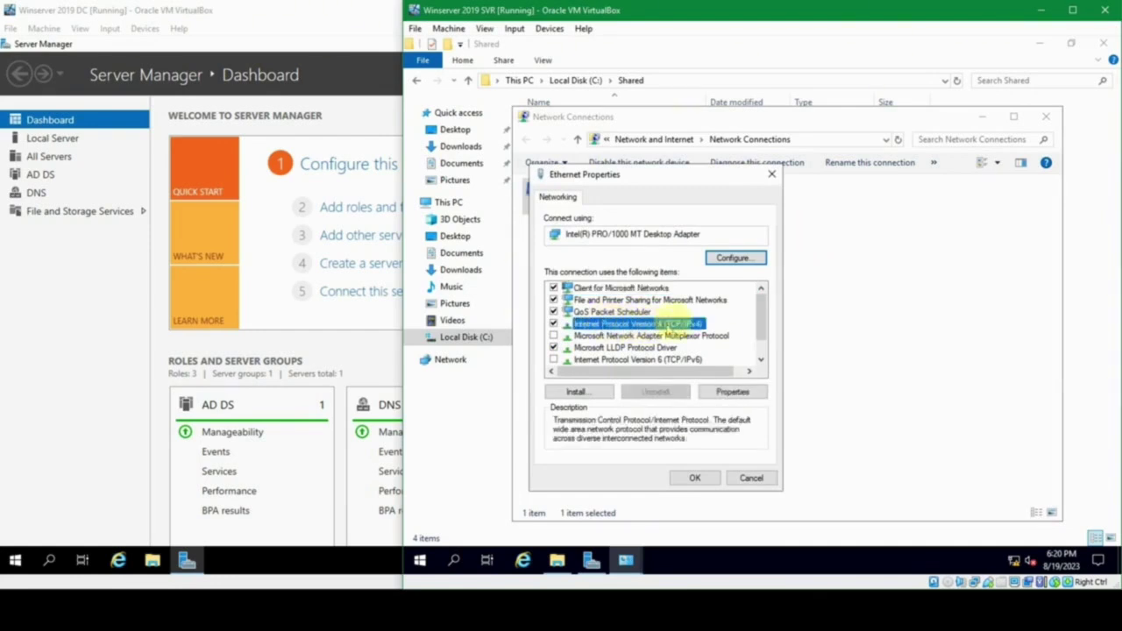
pyautogui.doubleClick(677, 325)
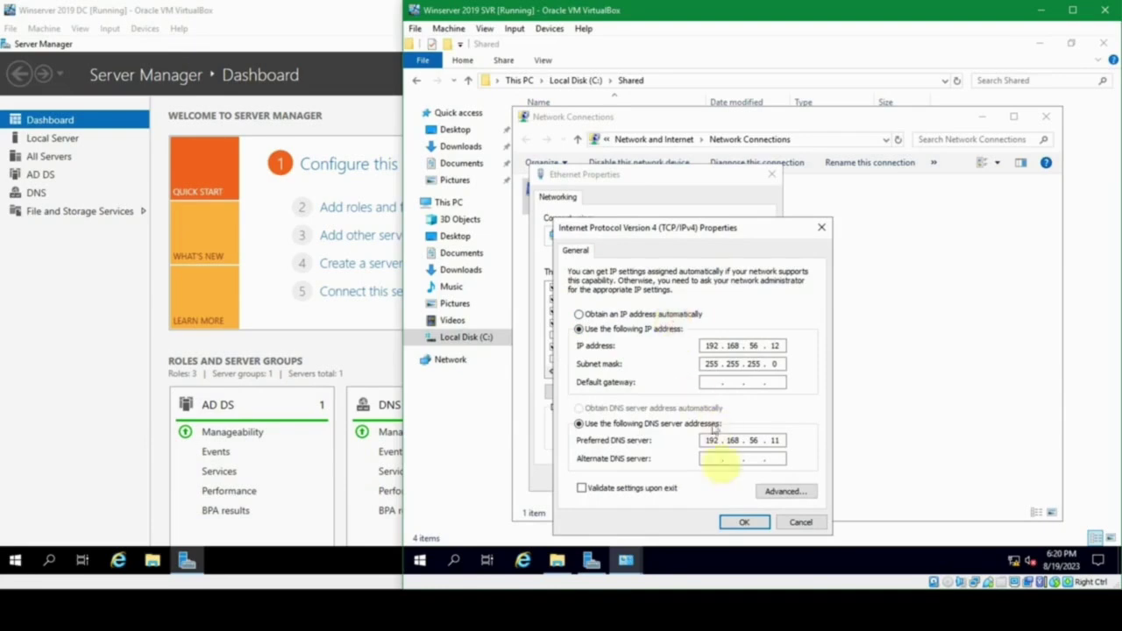
pyautogui.click(775, 493)
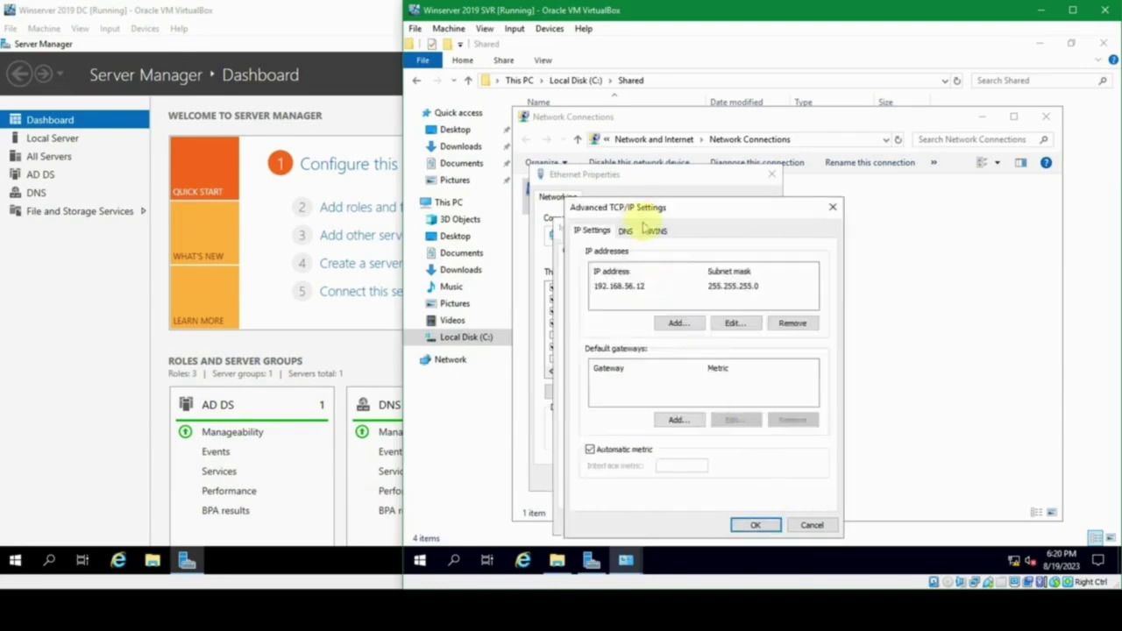
pyautogui.click(657, 231)
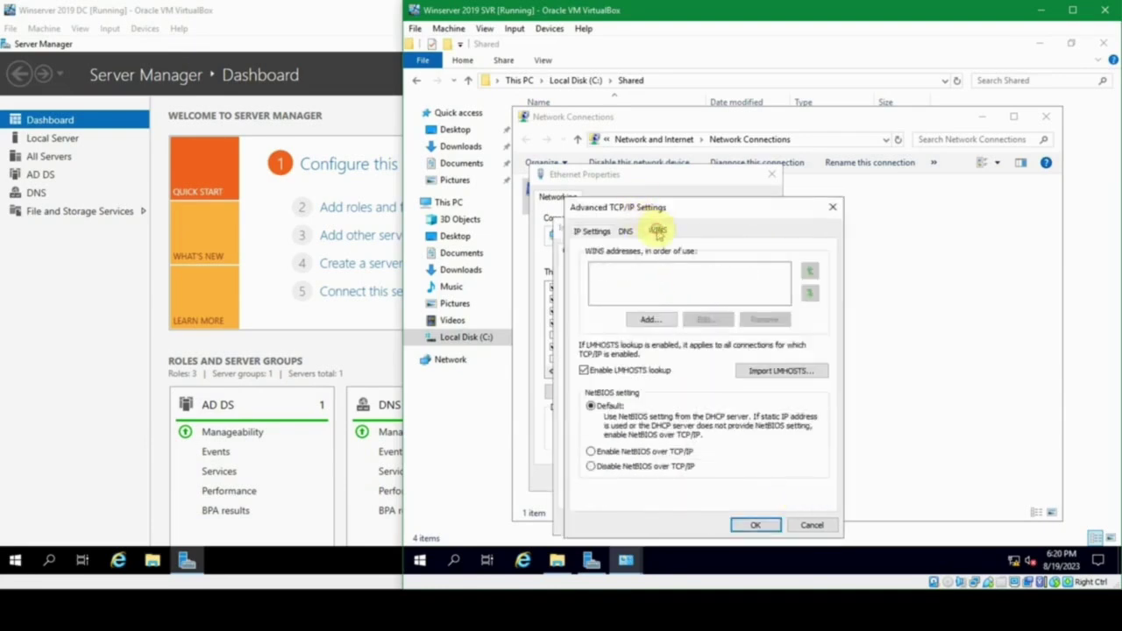
pyautogui.click(592, 468)
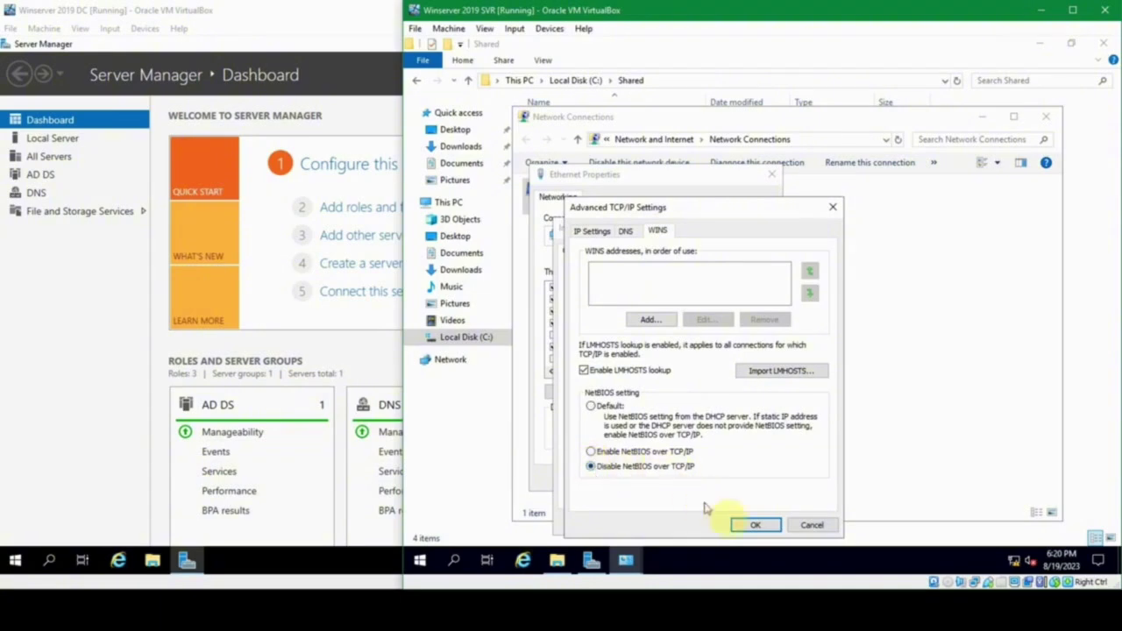
pyautogui.click(741, 526)
pyautogui.click(741, 525)
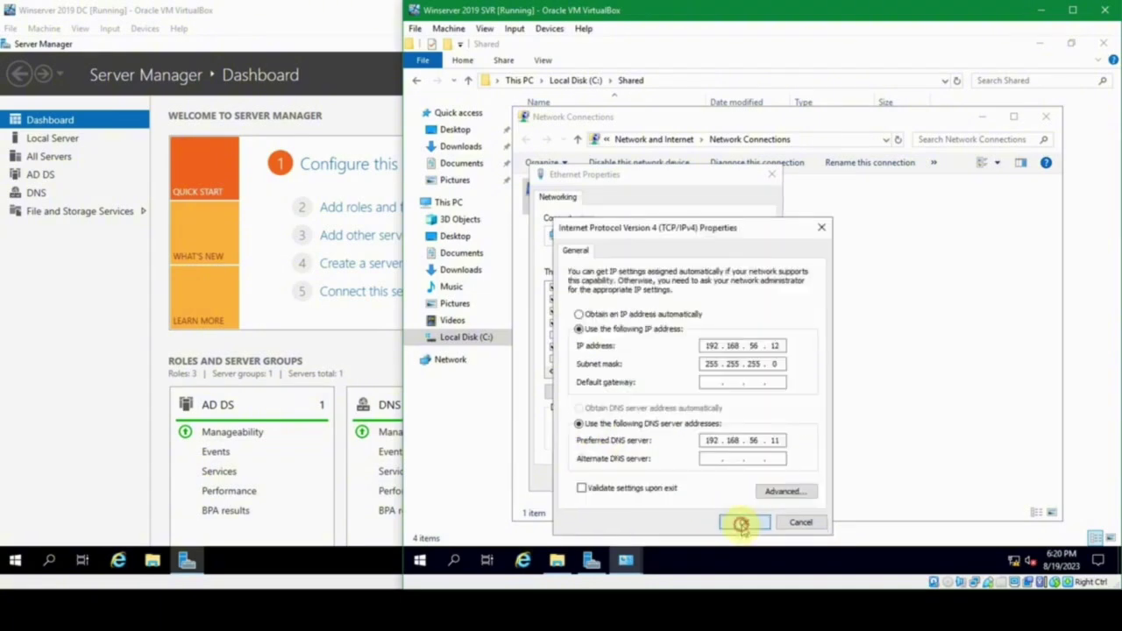
pyautogui.click(695, 478)
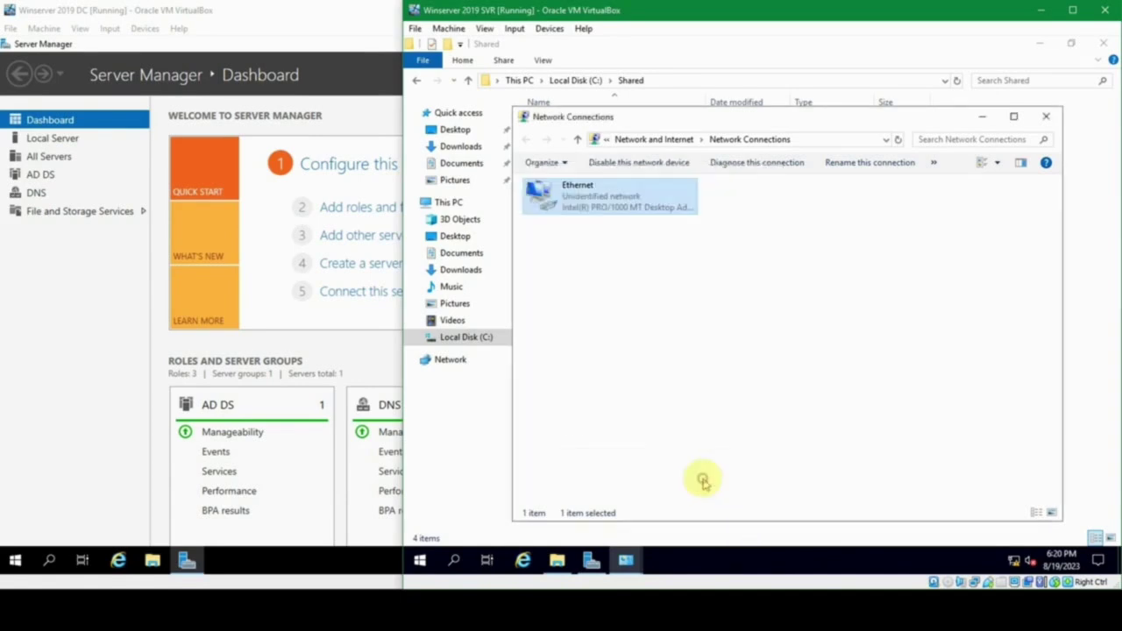
pyautogui.click(1046, 117)
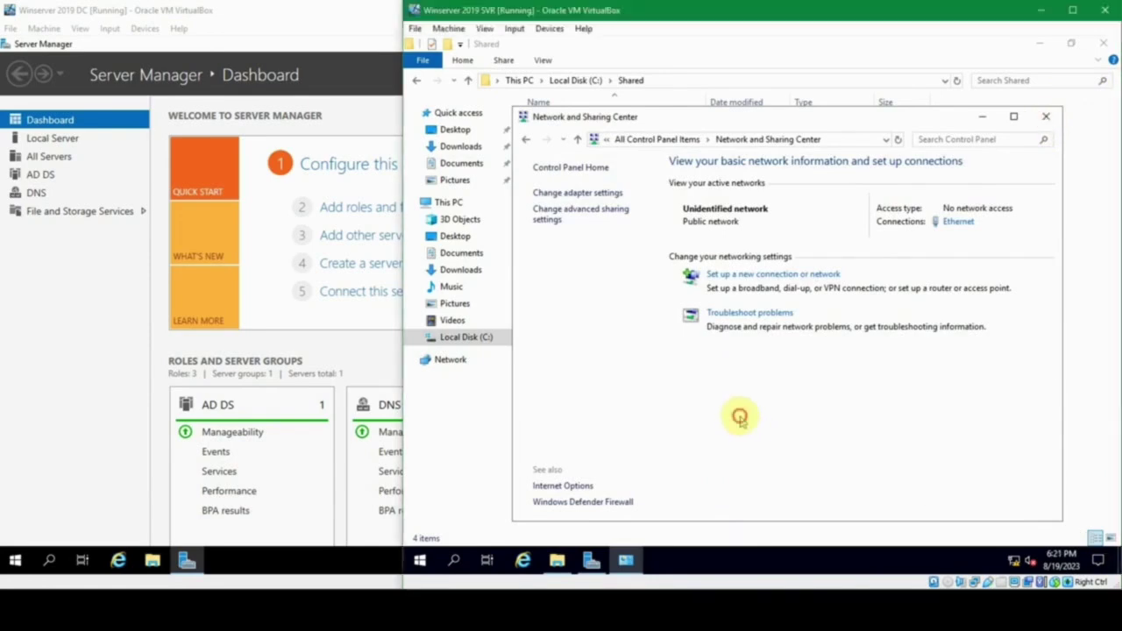
# Step: Switch to the Winserver 2019 DC virtual machine and open DNS Manager from Server Manager
pyautogui.click(64, 313)
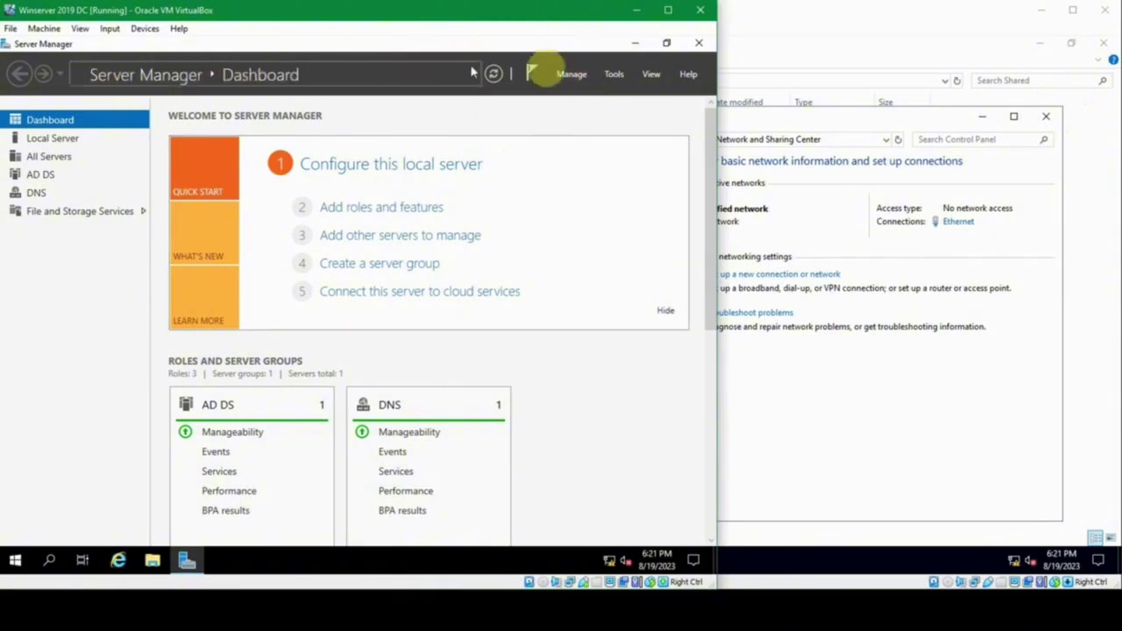
pyautogui.click(614, 74)
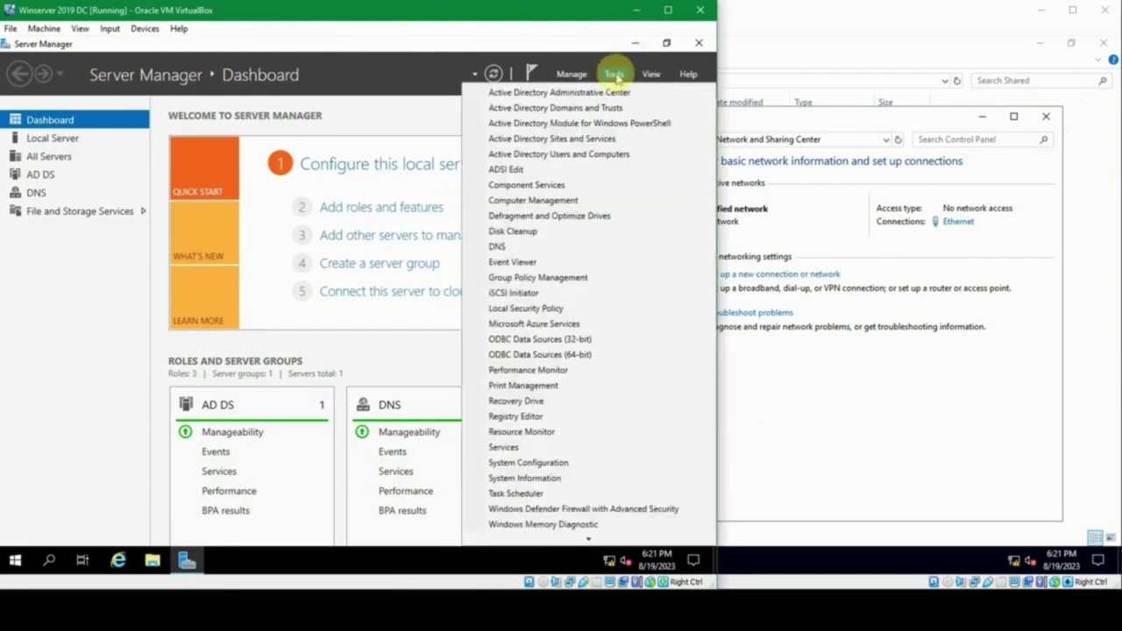
pyautogui.click(501, 249)
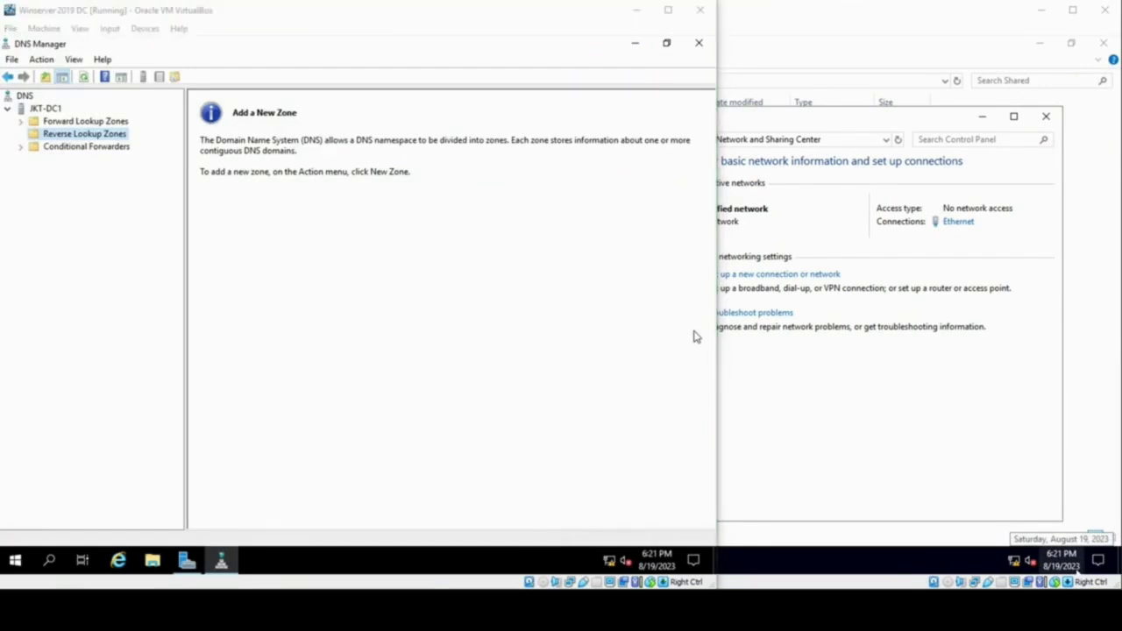
pyautogui.click(346, 250)
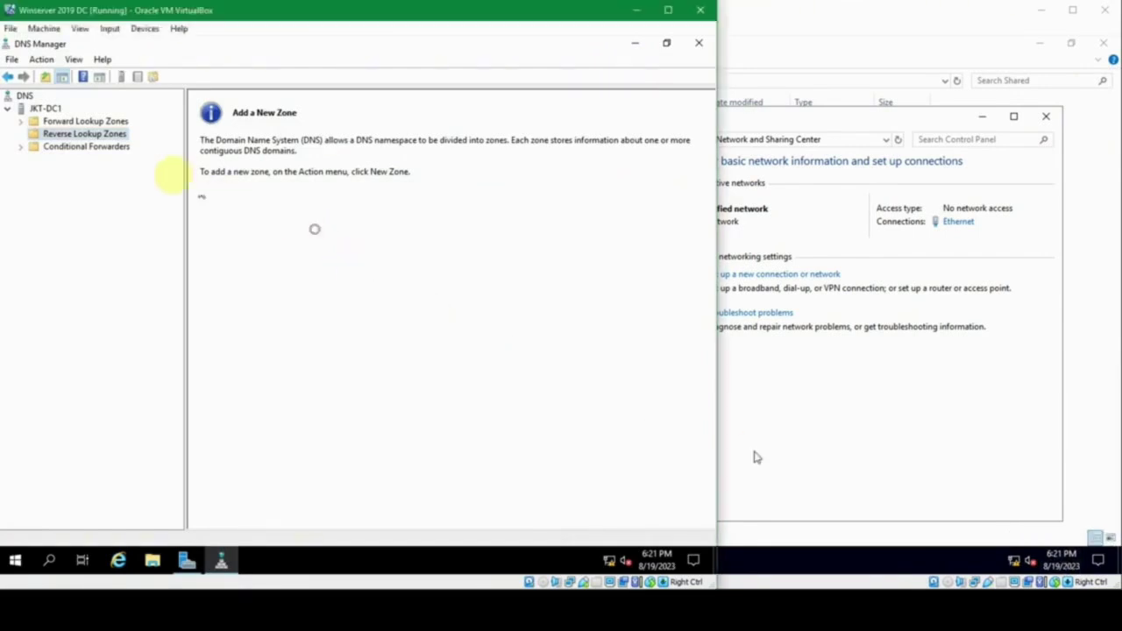
# Step: Examine the Forward Lookup Zones and Reverse Lookup Zones of the JKT-DC1 DNS server
pyautogui.click(52, 122)
pyautogui.click(21, 121)
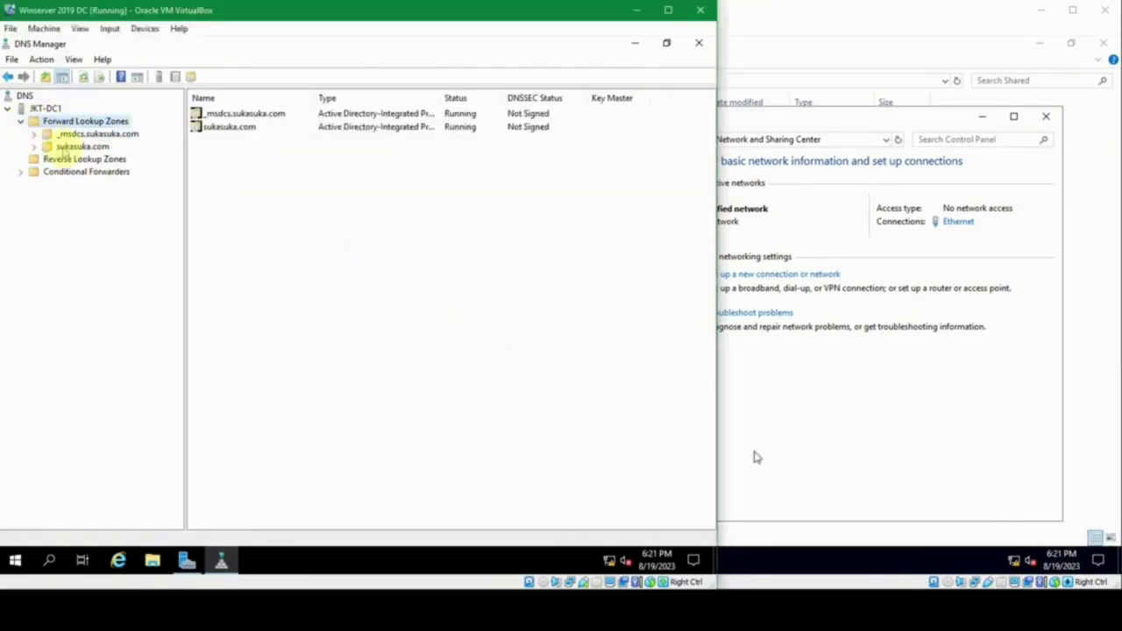
pyautogui.click(70, 159)
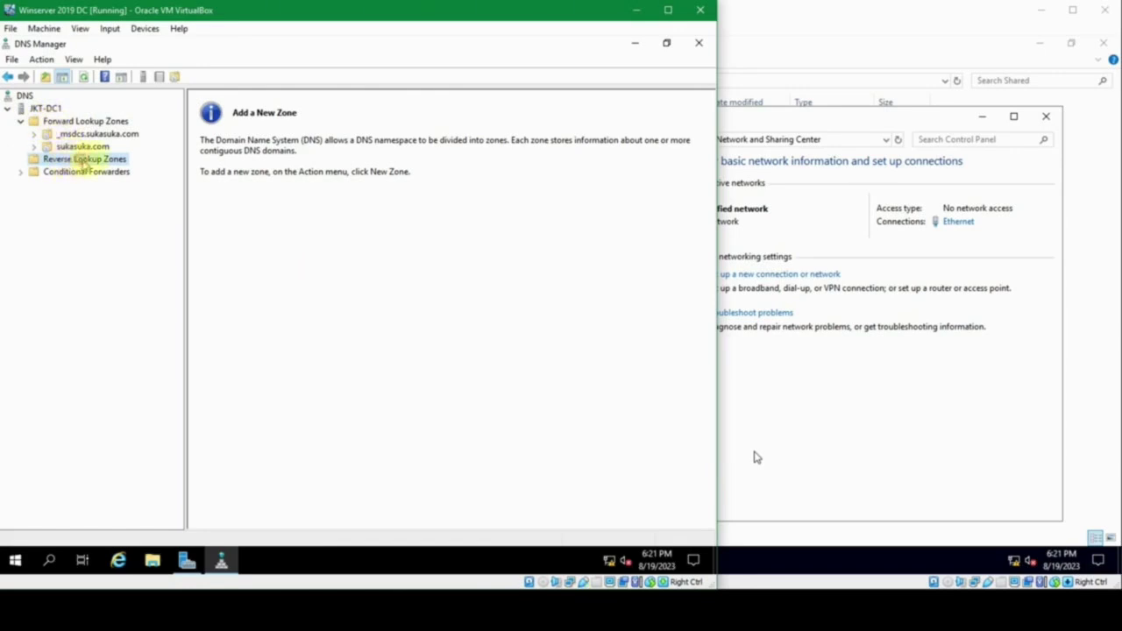
pyautogui.click(252, 259)
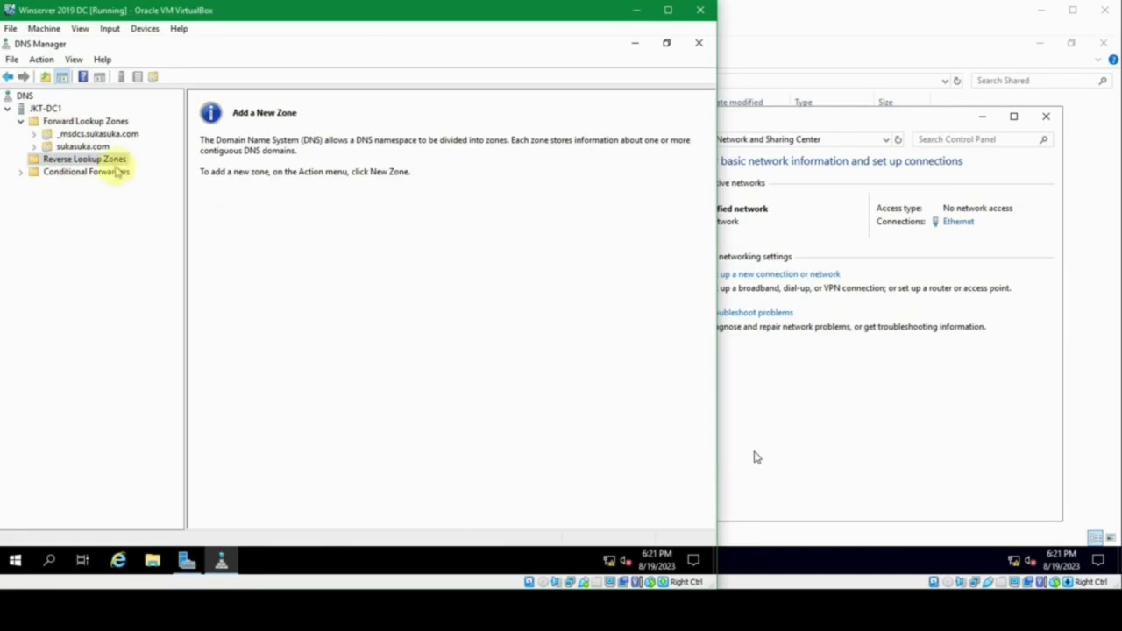
pyautogui.rightClick(240, 210)
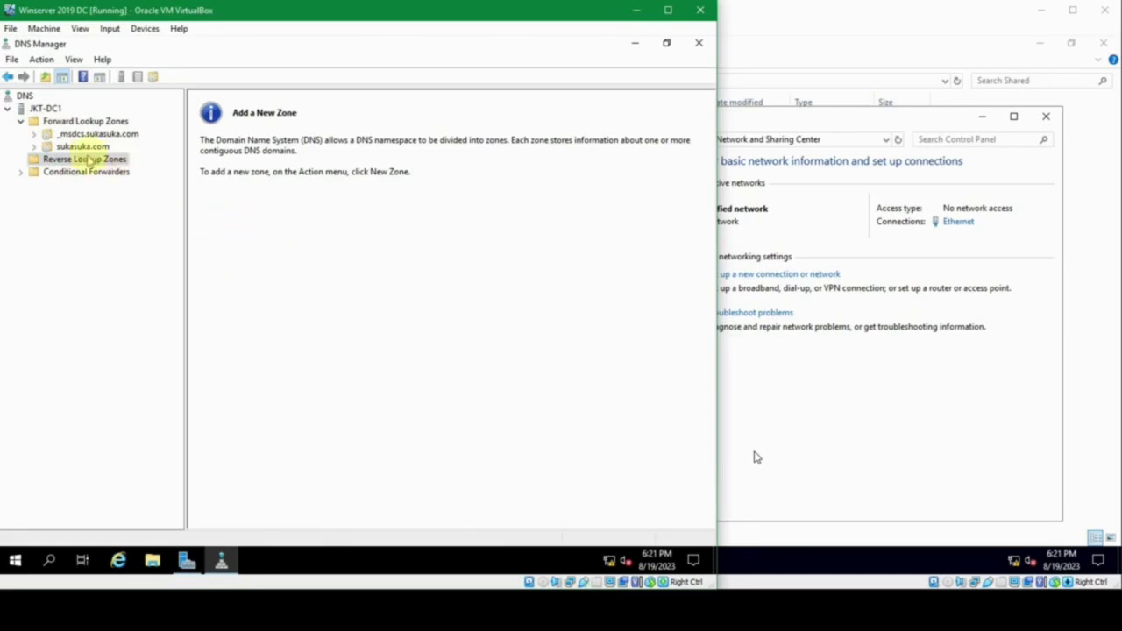
# Step: Start a new Active Directory-integrated primary IPv4 reverse lookup zone, replicated to all DNS servers on domain controllers in the sukasuka.com domain
pyautogui.rightClick(69, 159)
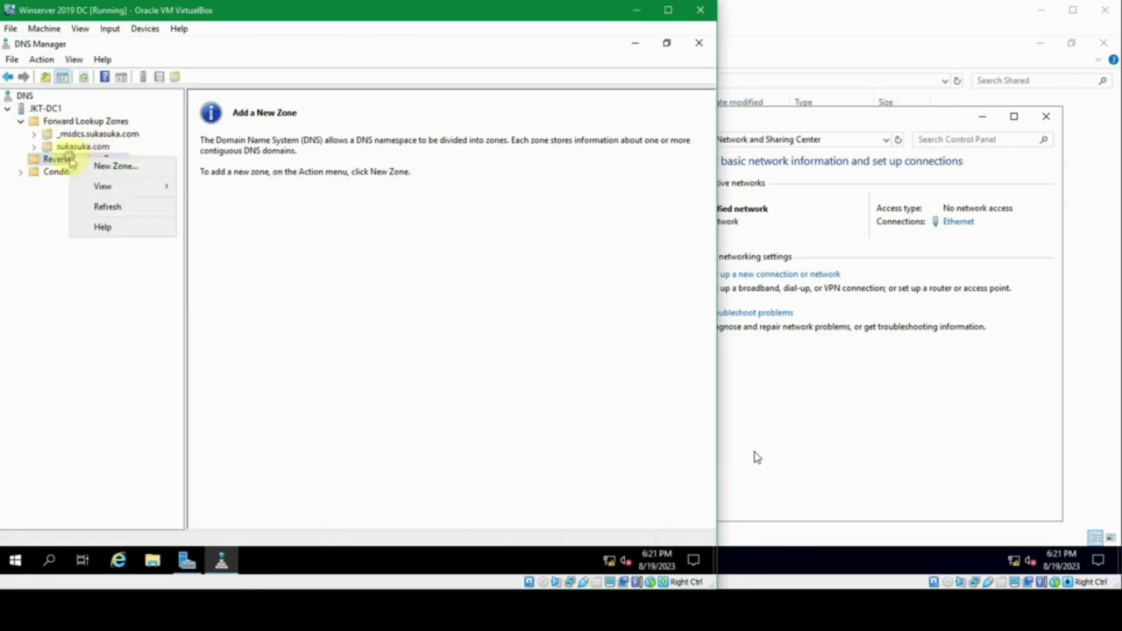
pyautogui.click(122, 165)
pyautogui.click(266, 301)
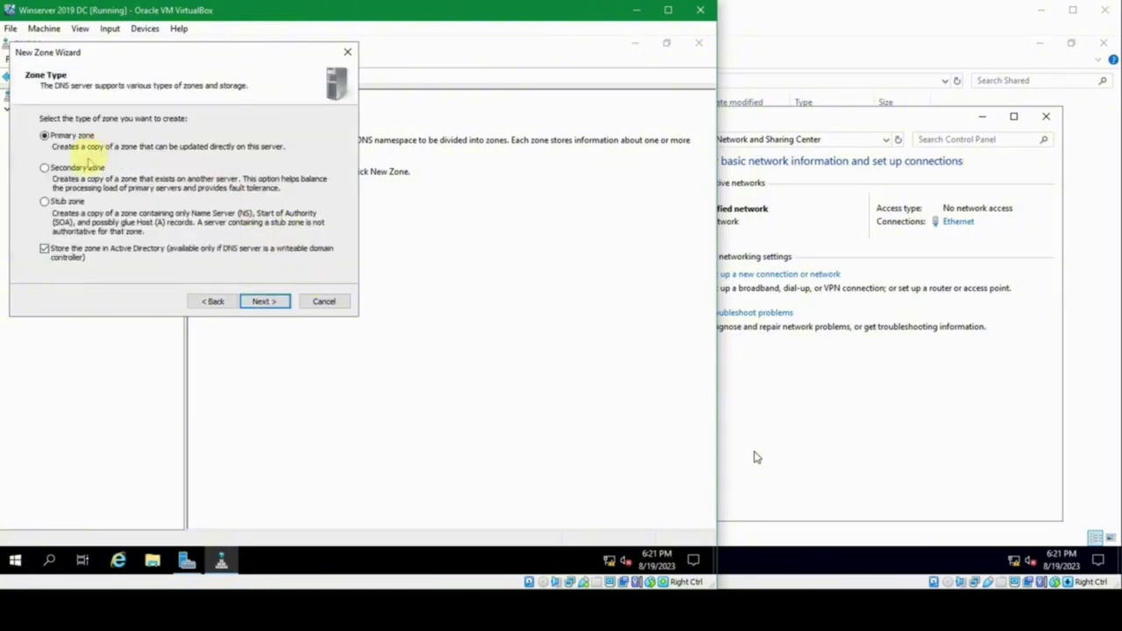
pyautogui.click(281, 303)
pyautogui.click(282, 305)
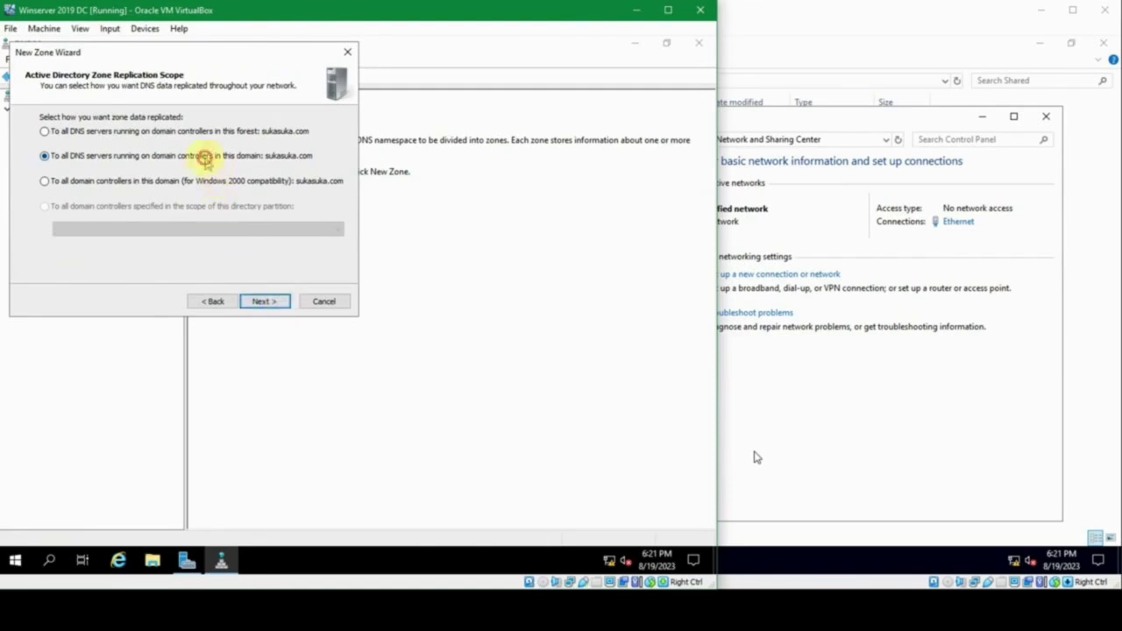
pyautogui.click(266, 301)
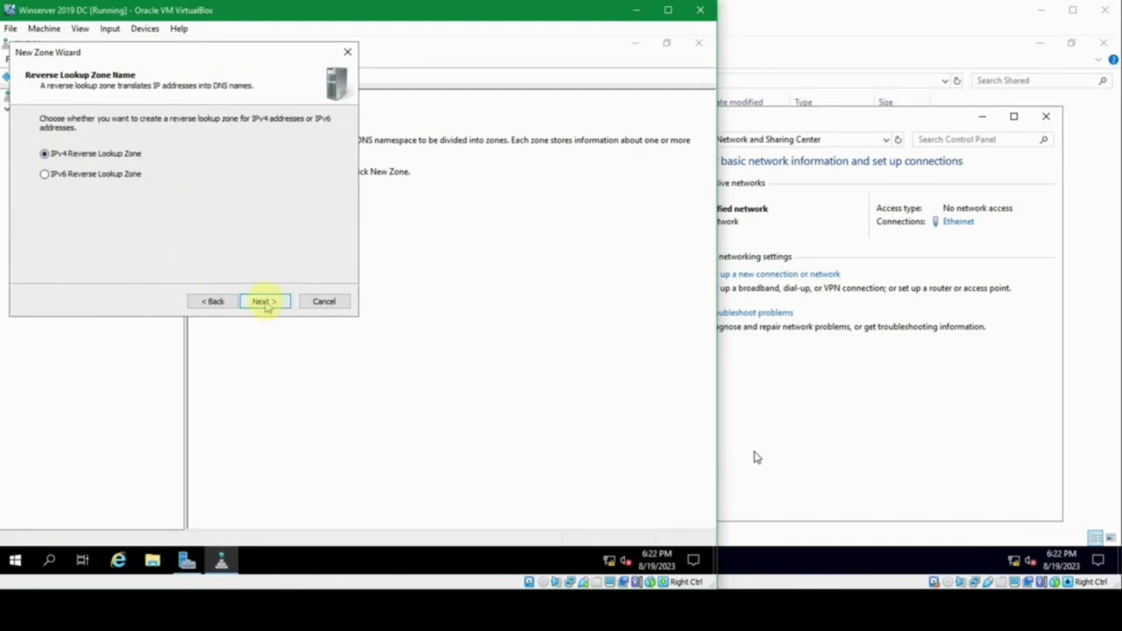
pyautogui.click(266, 302)
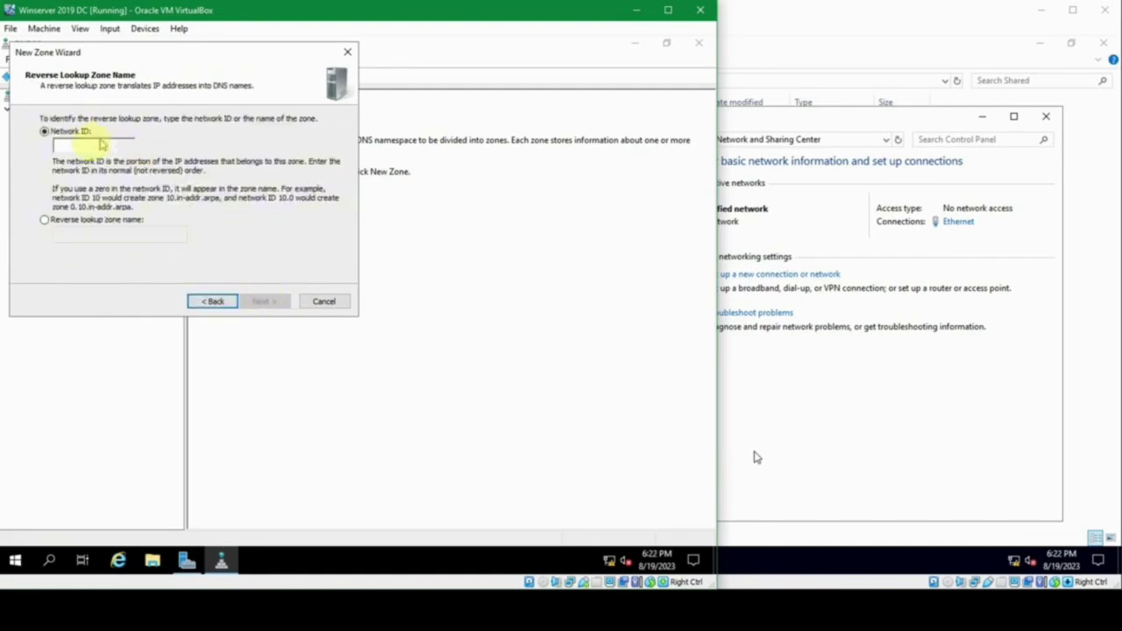
# Step: Set the zone's network ID to 192.168.56, allow only secure dynamic updates, and finish creating the zone
pyautogui.click(67, 145)
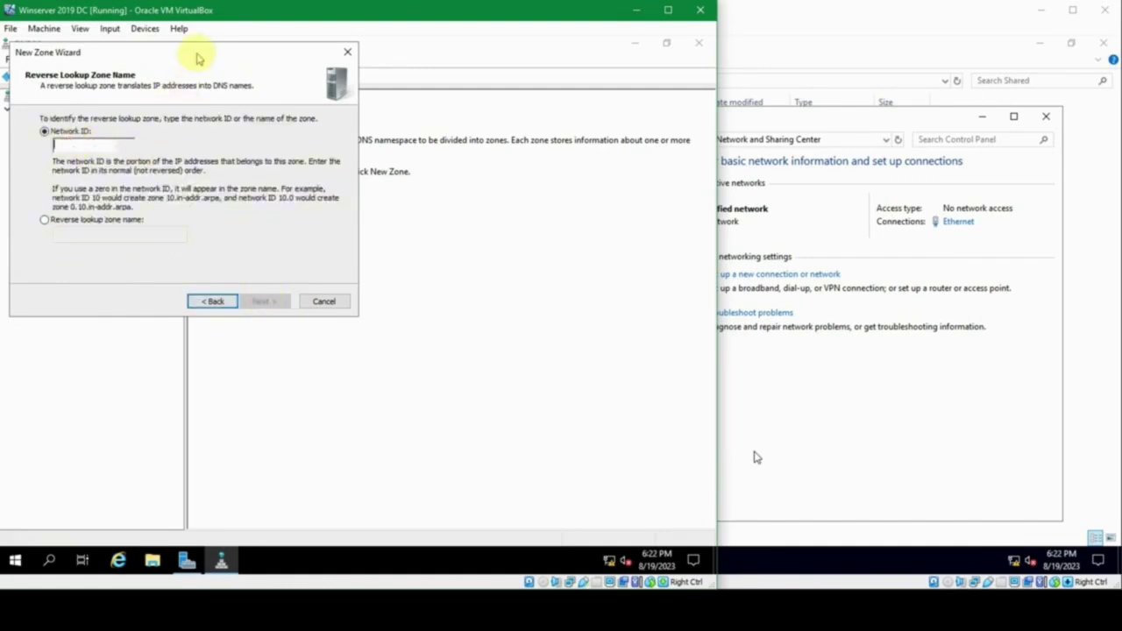
pyautogui.write('192.168.')
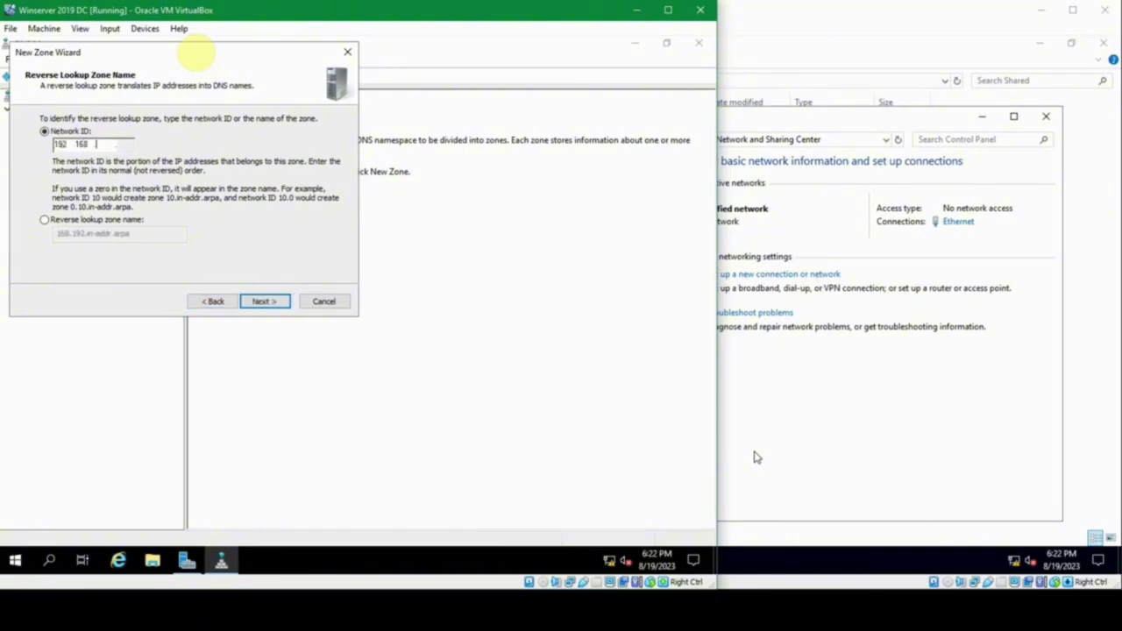
pyautogui.write('56')
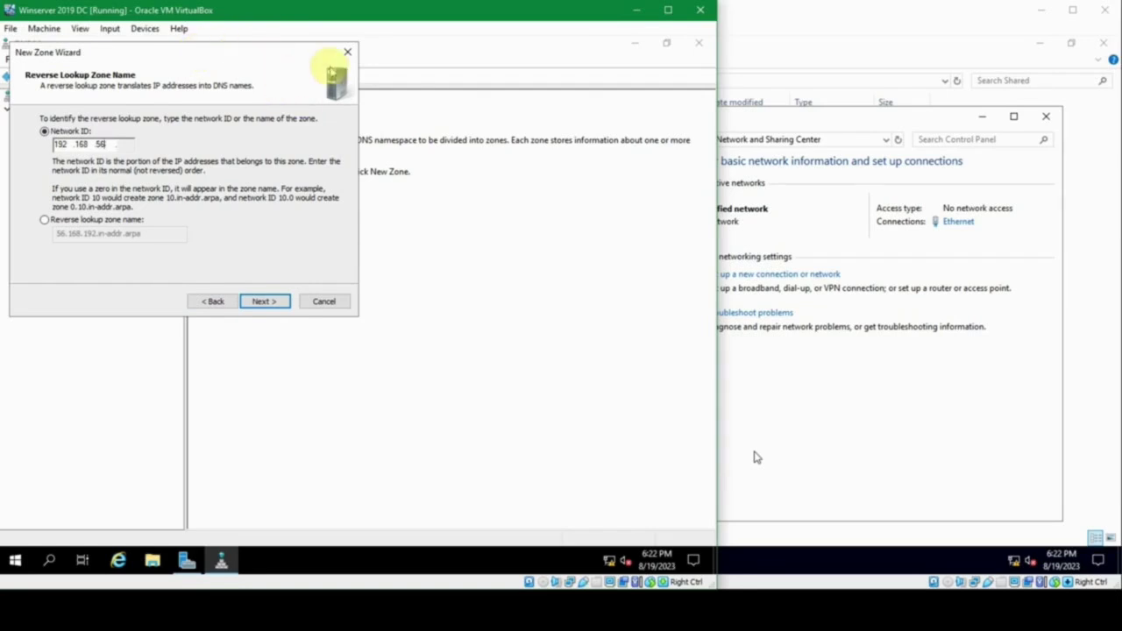
pyautogui.click(262, 301)
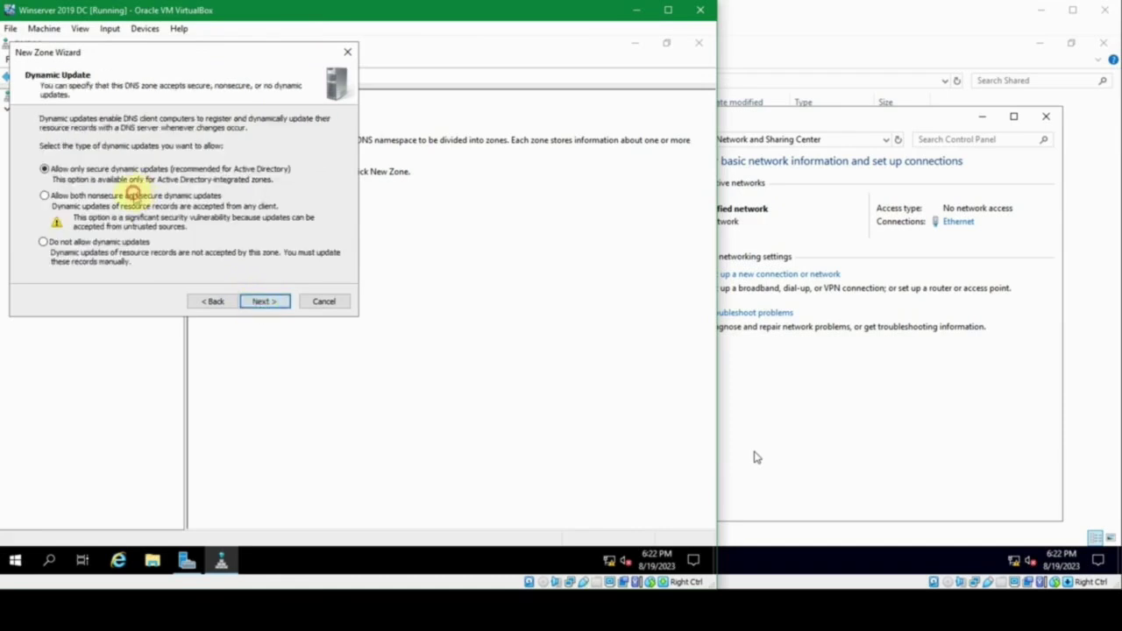
pyautogui.click(274, 298)
pyautogui.click(266, 301)
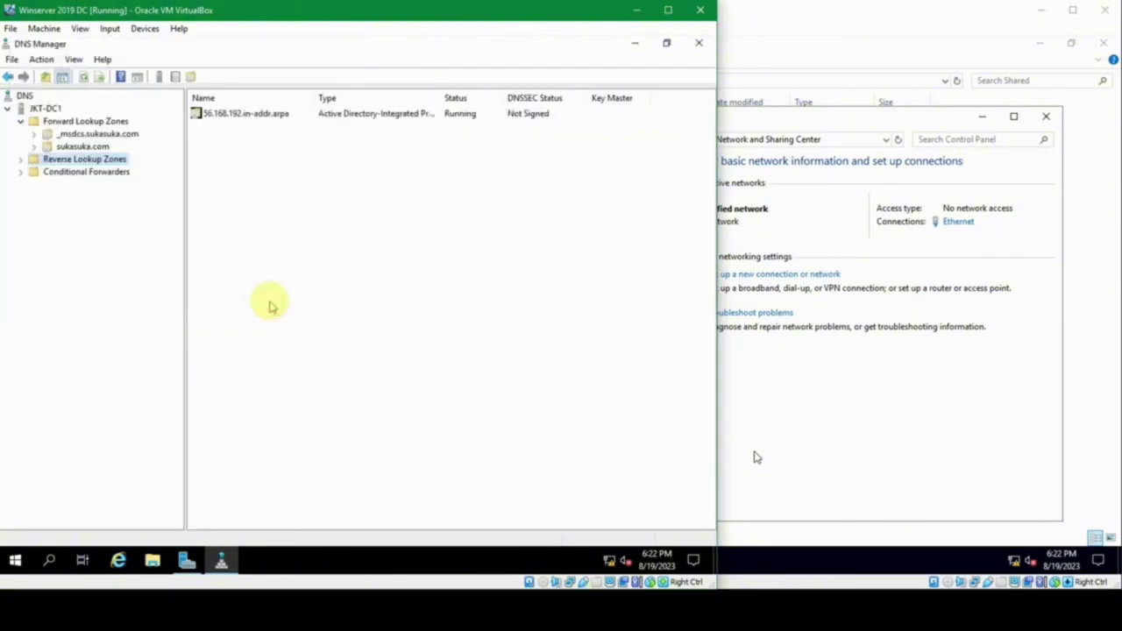
# Step: Close DNS Manager, switch to the Winserver 2019 SVR virtual machine, and close its Network and Sharing Center window
pyautogui.click(698, 42)
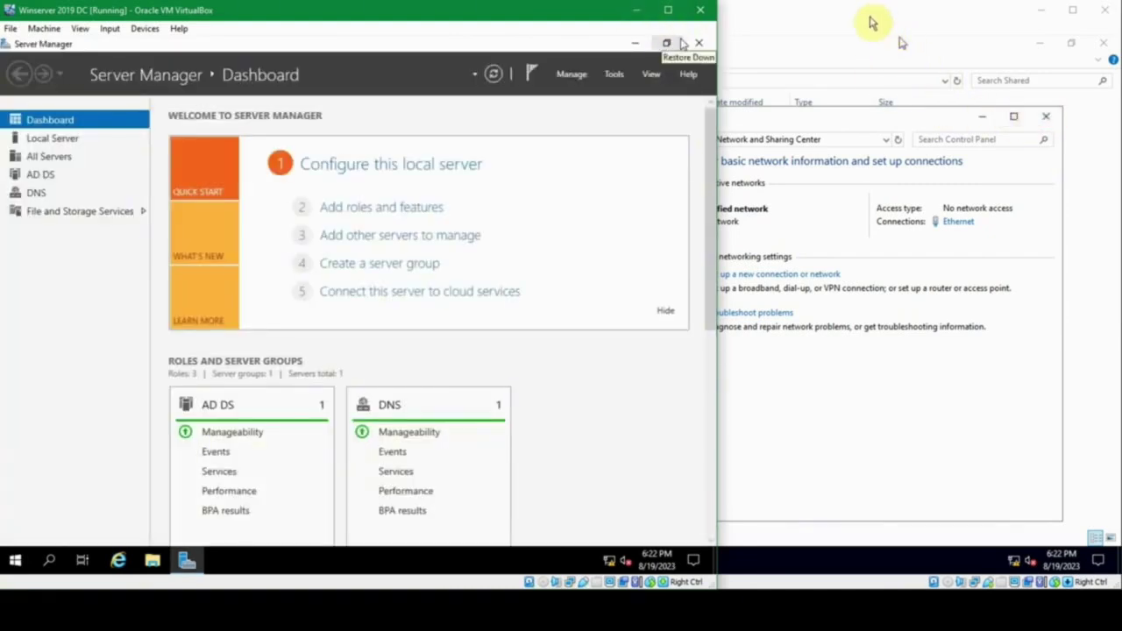
pyautogui.click(871, 14)
pyautogui.click(1047, 116)
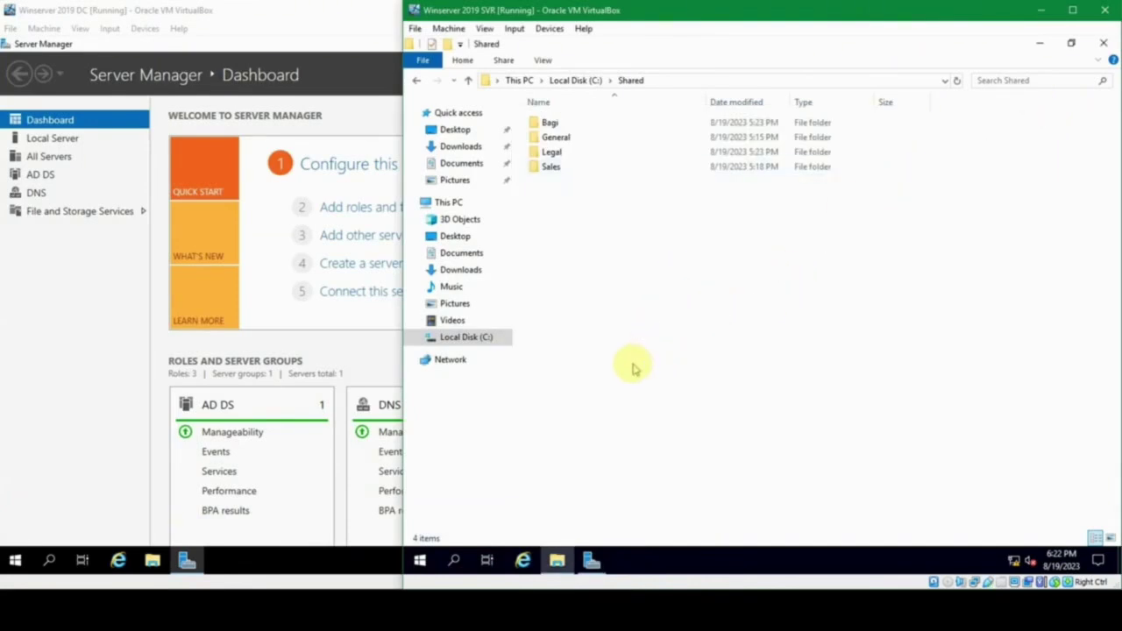
# Step: Open Command Prompt on the file server, run gpupdate /force, and minimize the window
pyautogui.press('super+r')
pyautogui.press('Escape')
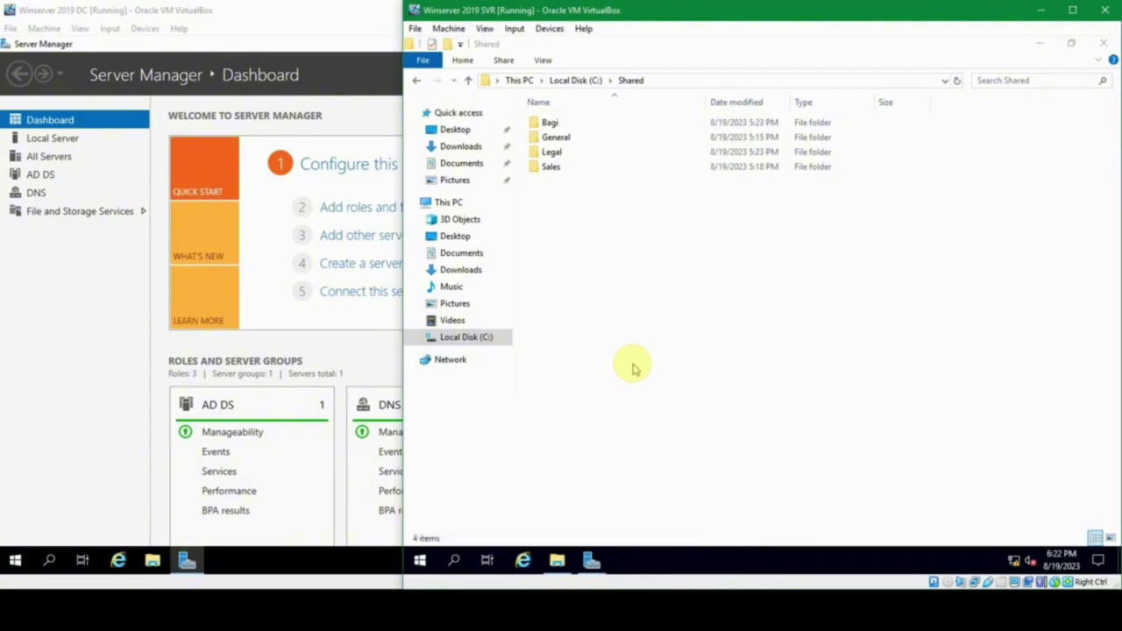
pyautogui.press('super')
pyautogui.write('computer')
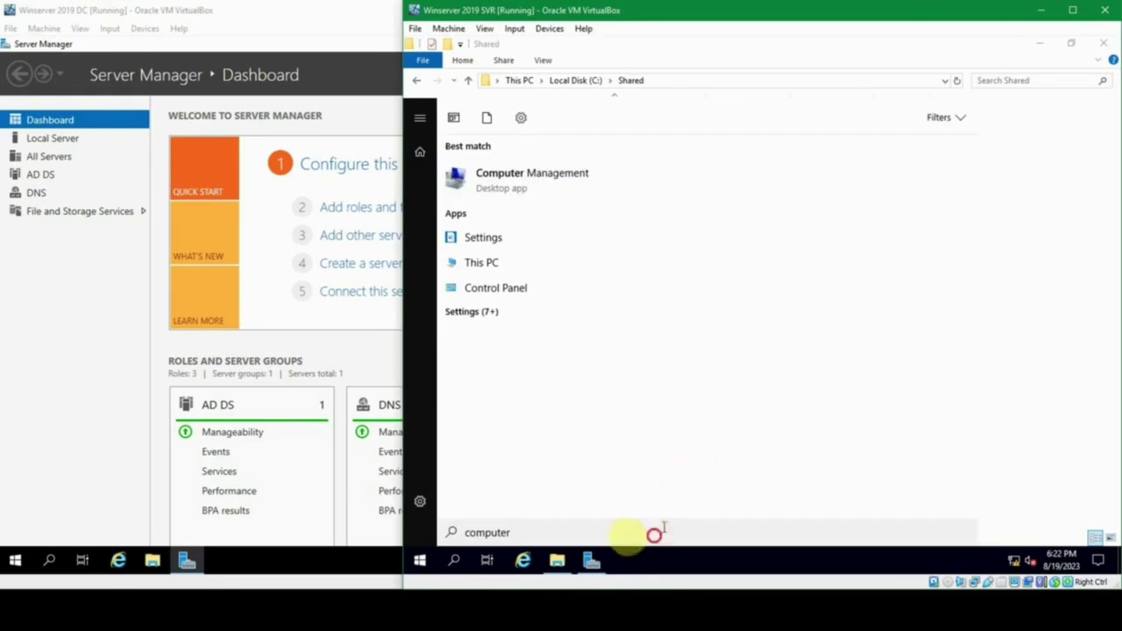
pyautogui.write('cmd')
pyautogui.press('Return')
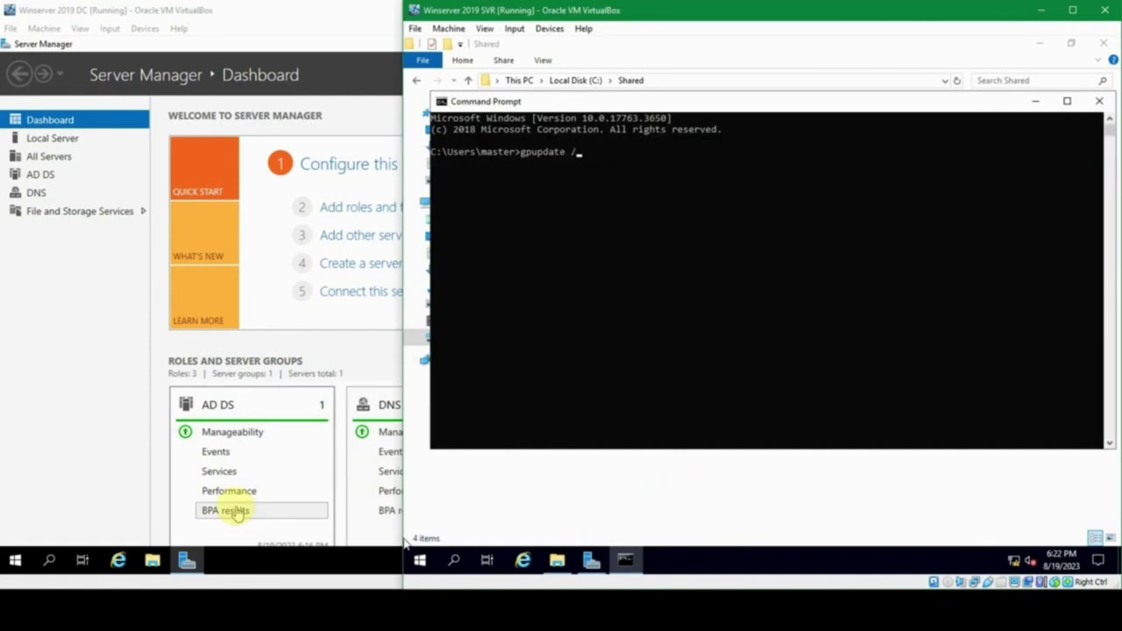
pyautogui.write('gpupdate /force')
pyautogui.press('Return')
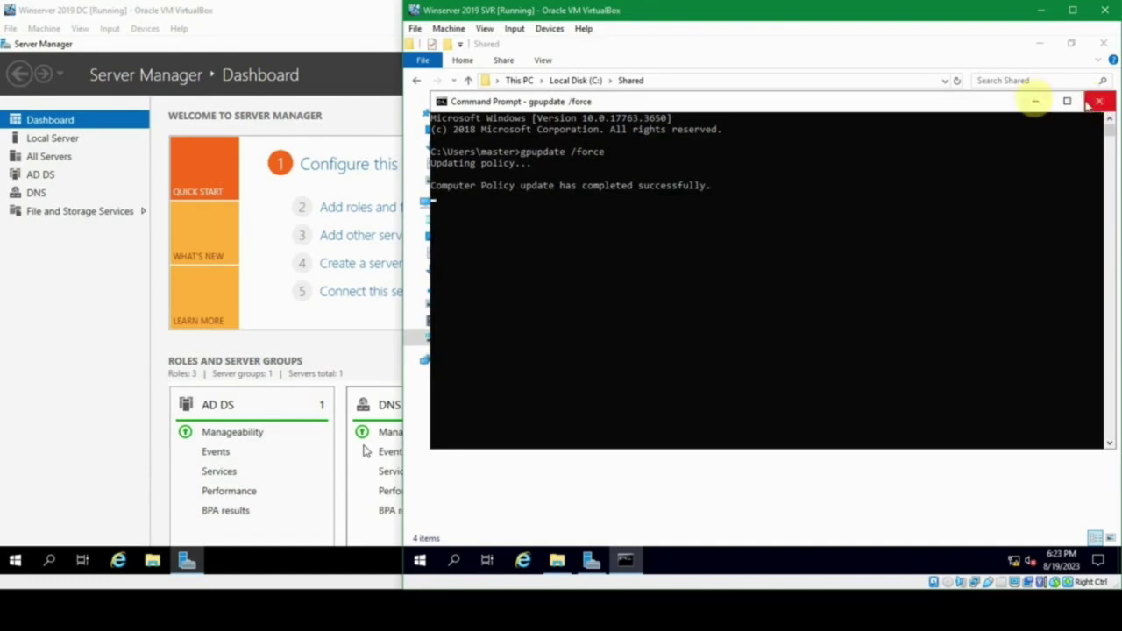
pyautogui.click(1040, 102)
# Step: Open Computer Management on the file server and maximize its window
pyautogui.press('super')
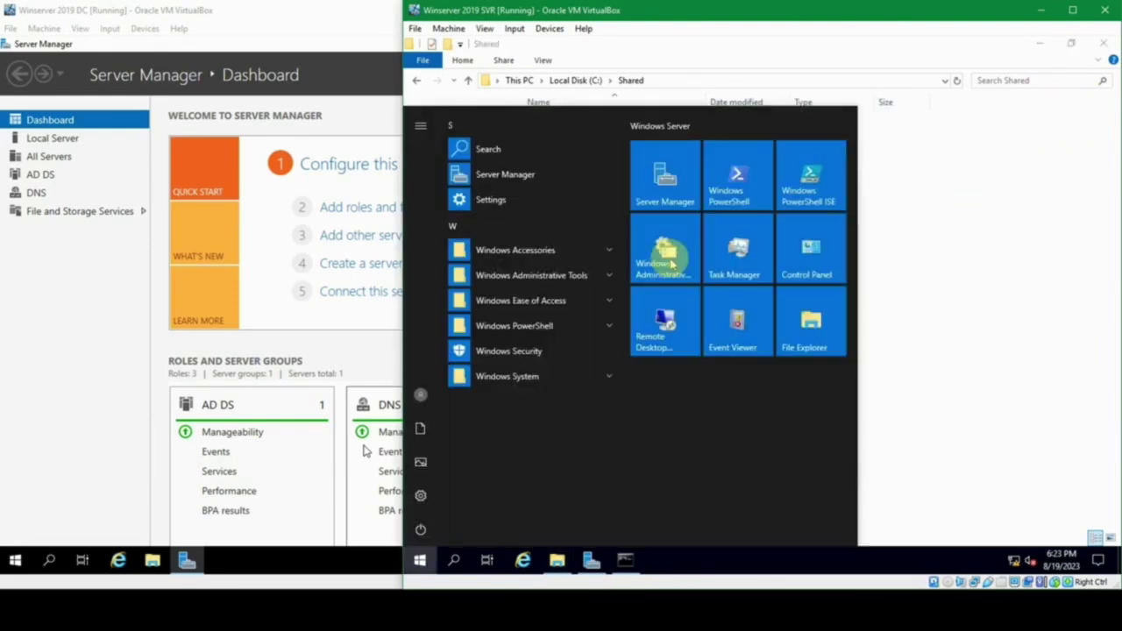
pyautogui.write('computer')
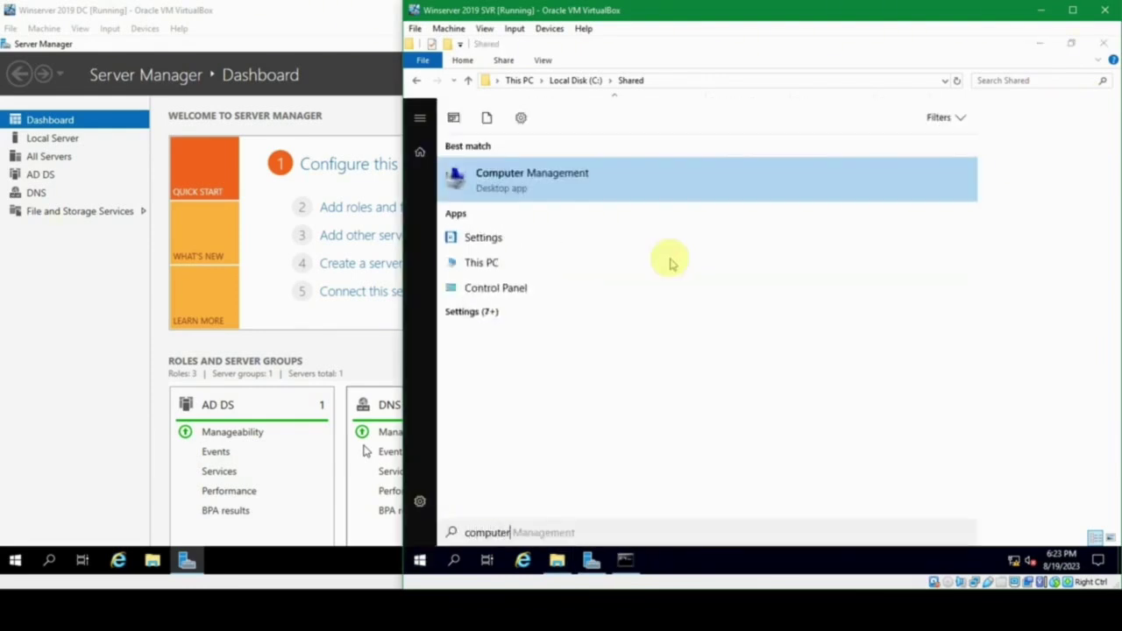
pyautogui.press('Return')
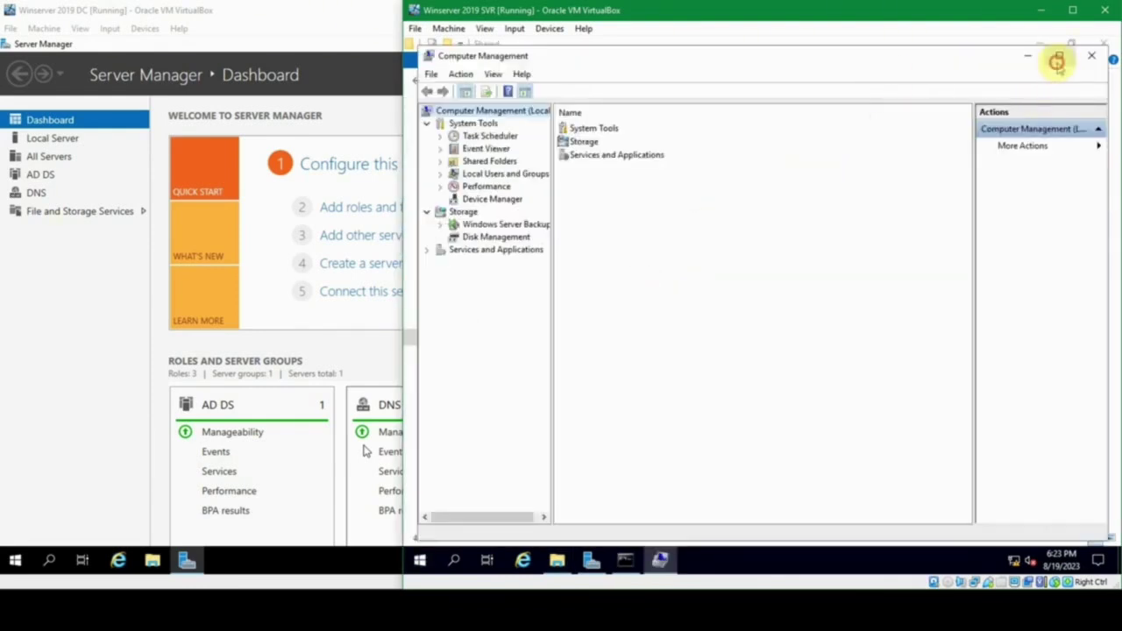
pyautogui.click(1057, 60)
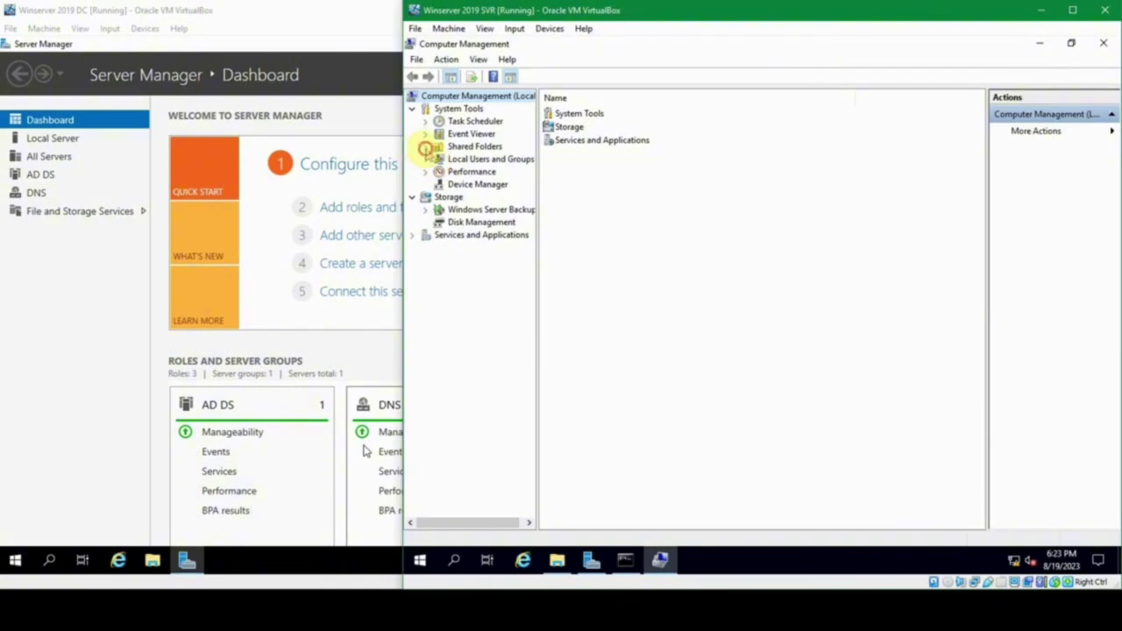
# Step: Check the Shares and Sessions lists under Shared Folders, widening the User and Computer columns to read each session's full details
pyautogui.click(425, 148)
pyautogui.click(471, 160)
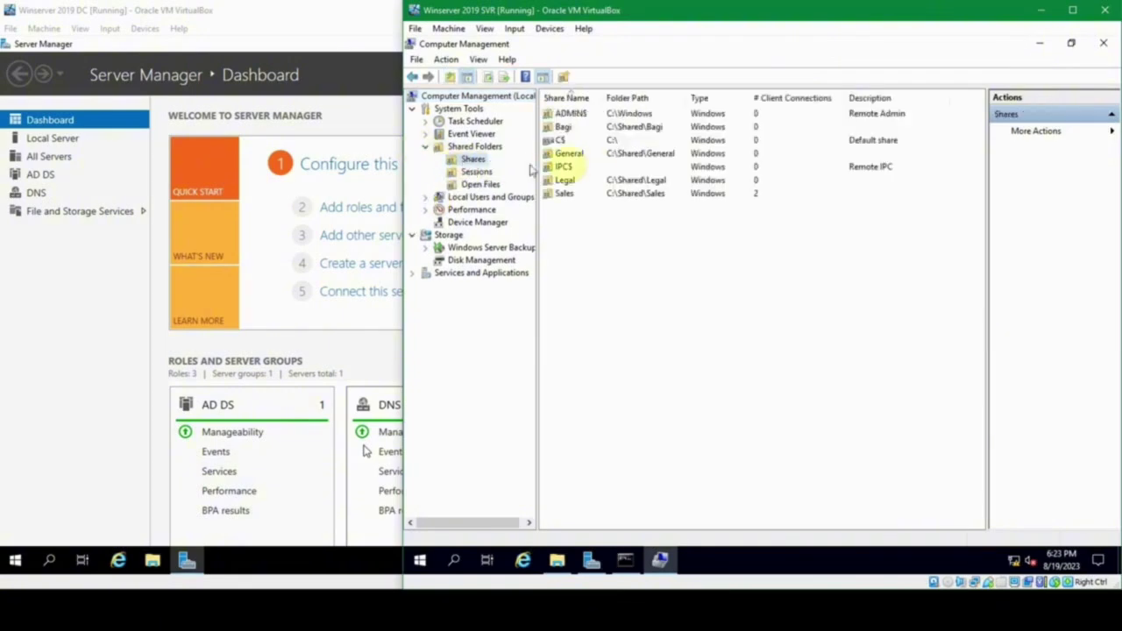
pyautogui.click(474, 173)
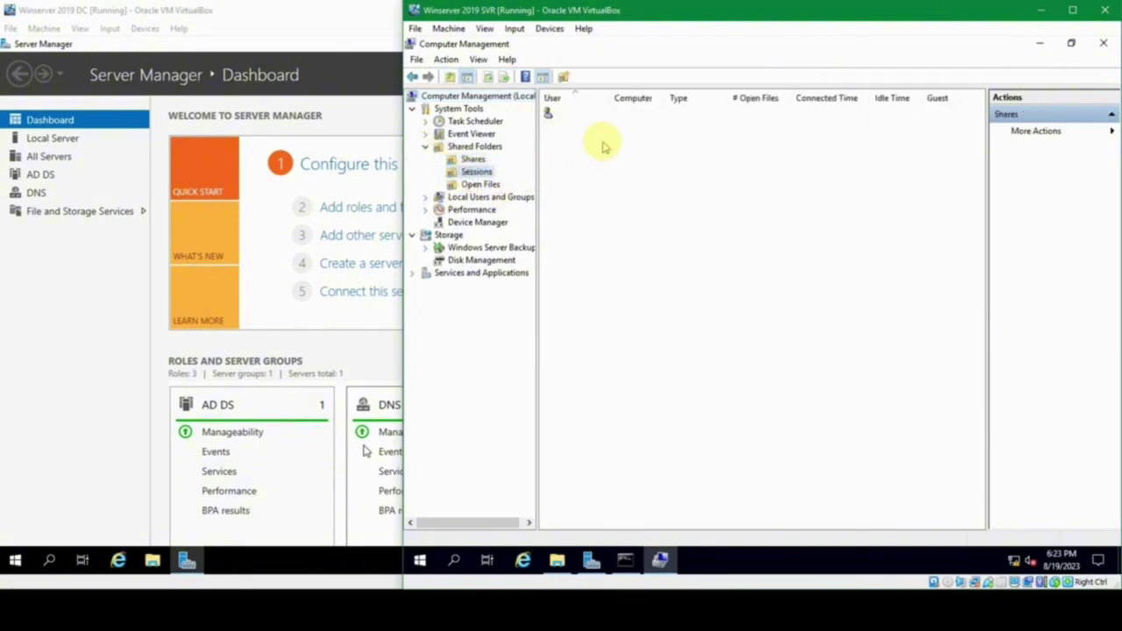
pyautogui.click(593, 115)
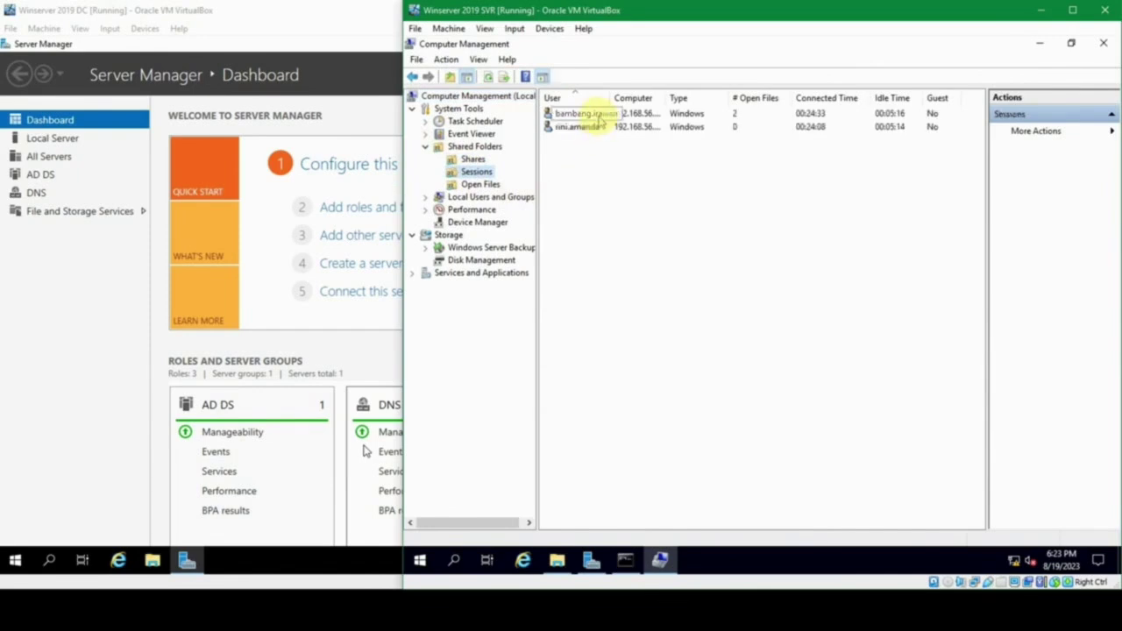
pyautogui.moveTo(612, 97); pyautogui.dragTo(649, 97)
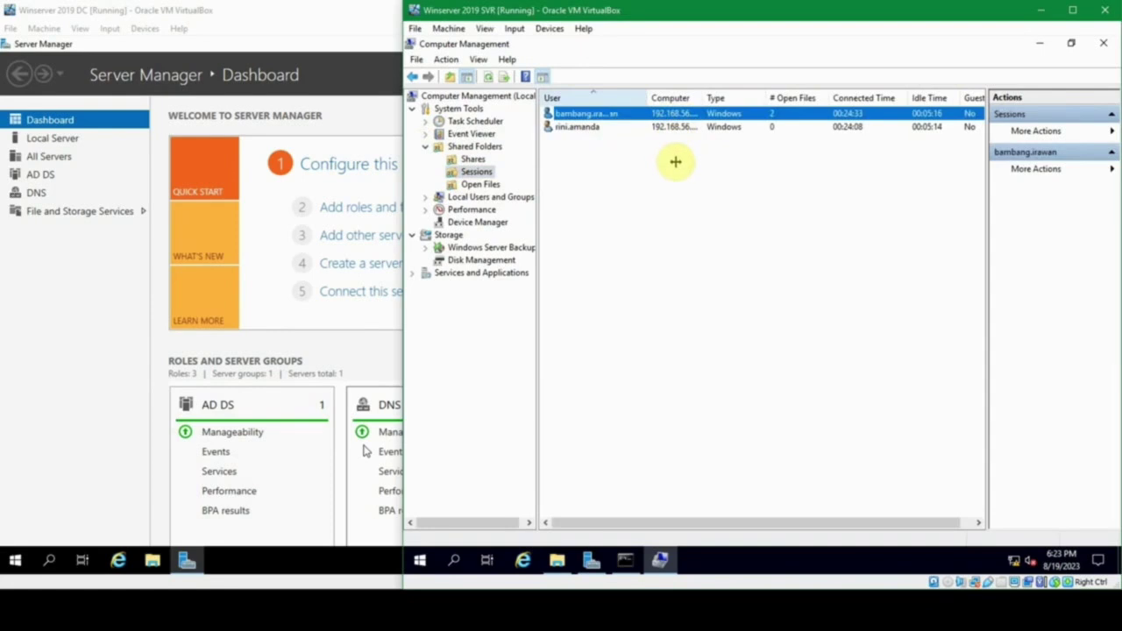
pyautogui.click(604, 123)
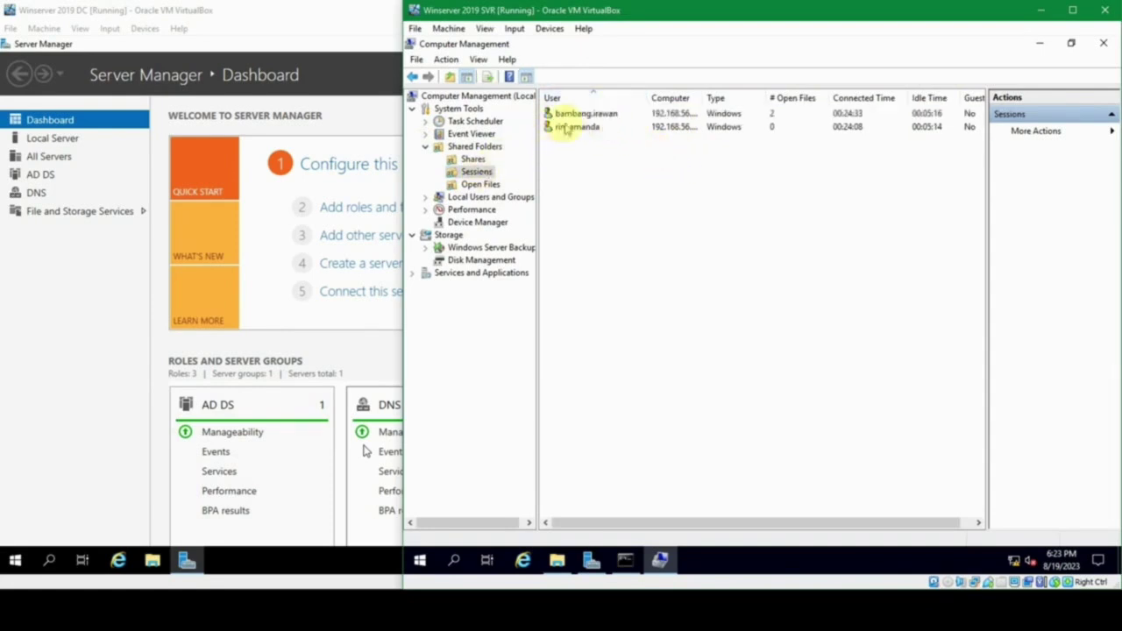
pyautogui.click(565, 128)
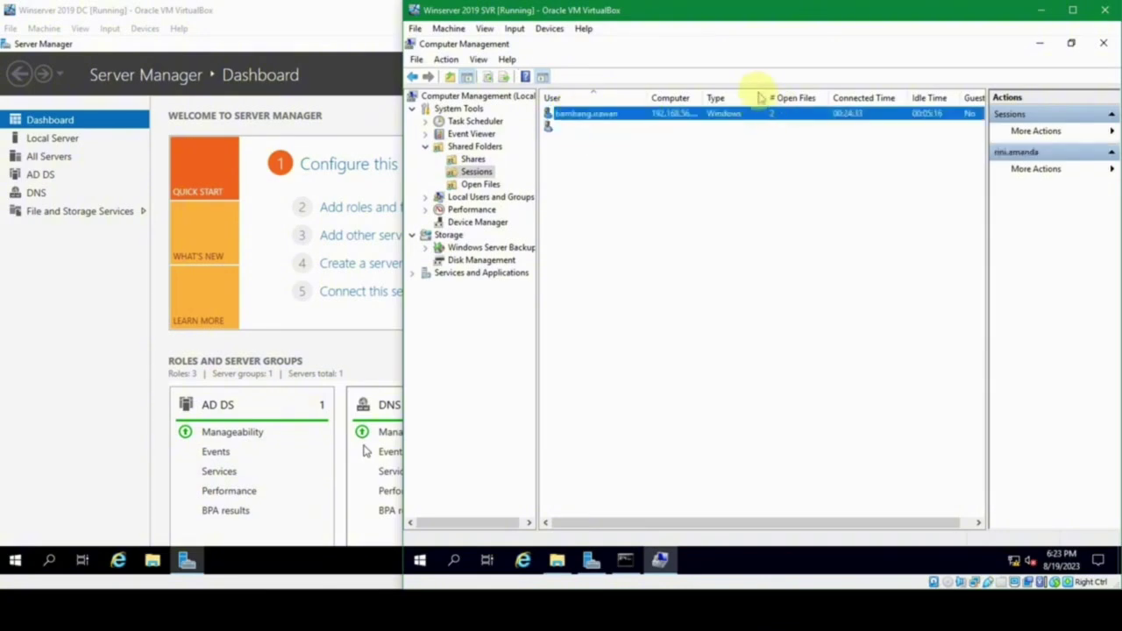
pyautogui.moveTo(698, 93); pyautogui.dragTo(733, 99)
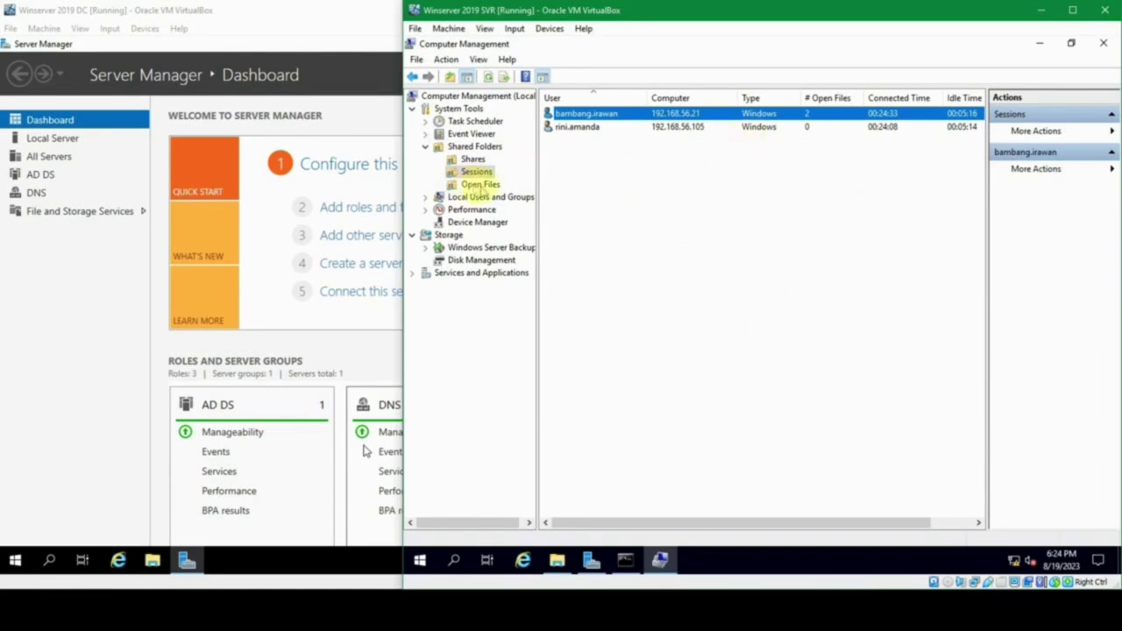
# Step: Examine the Open Files list under Shared Folders, widening the Open File and Accessed By columns
pyautogui.click(480, 185)
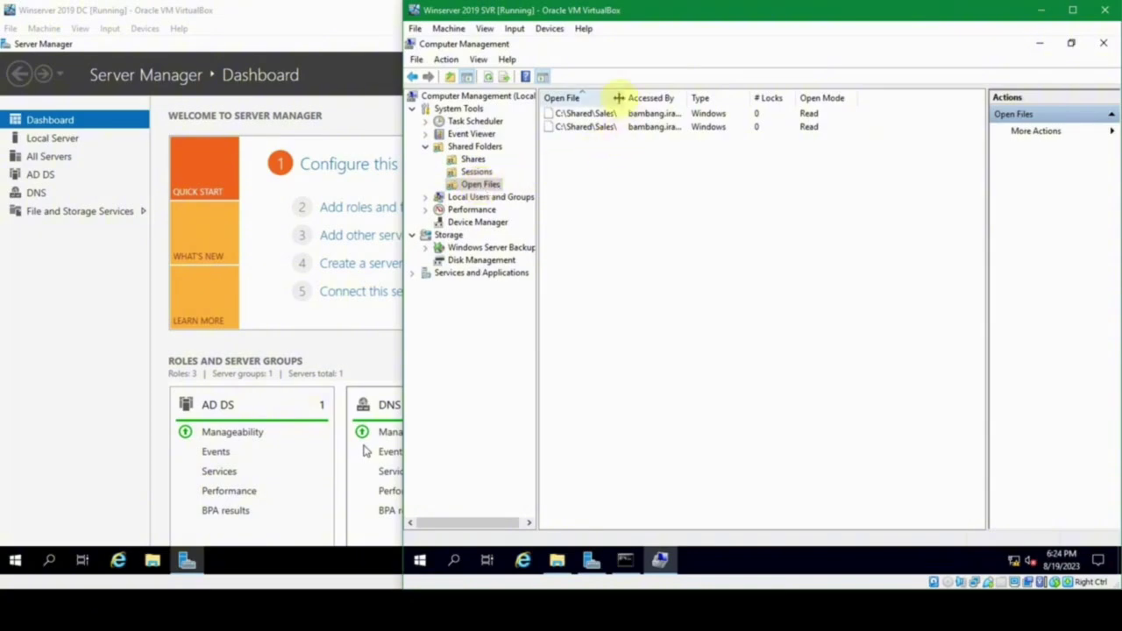
pyautogui.moveTo(620, 97); pyautogui.dragTo(664, 95)
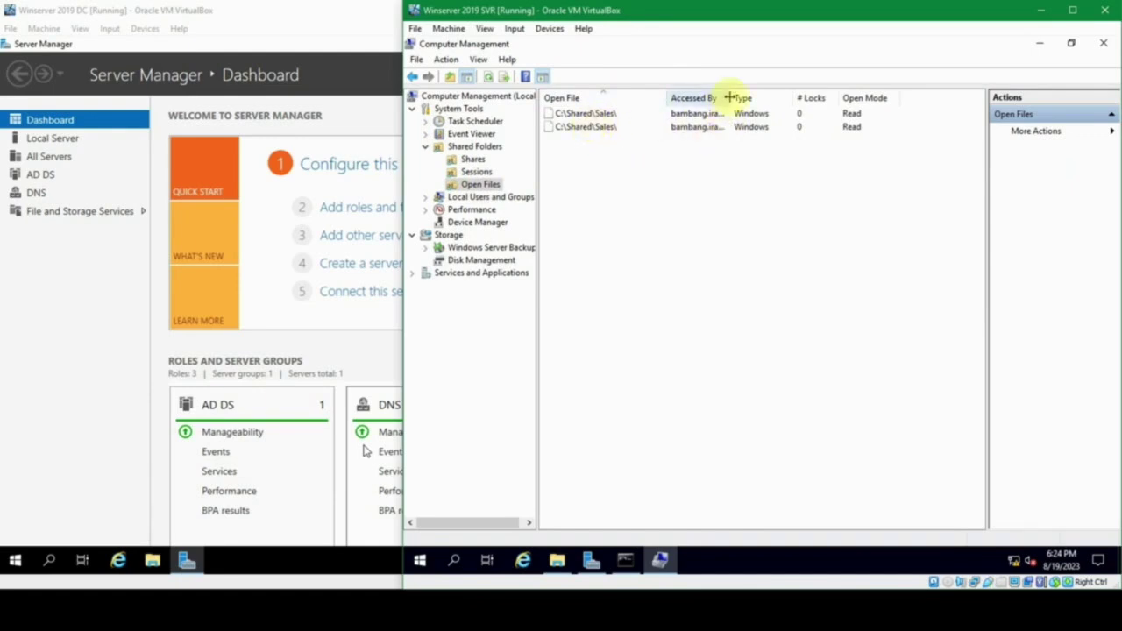
pyautogui.moveTo(729, 96); pyautogui.dragTo(806, 97)
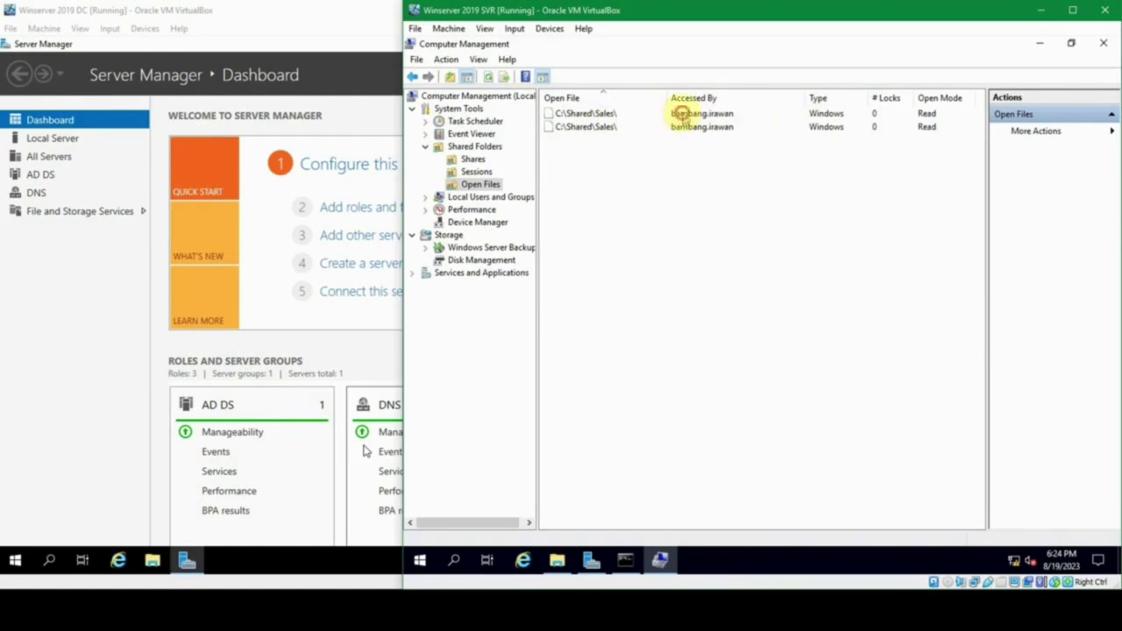
pyautogui.click(683, 114)
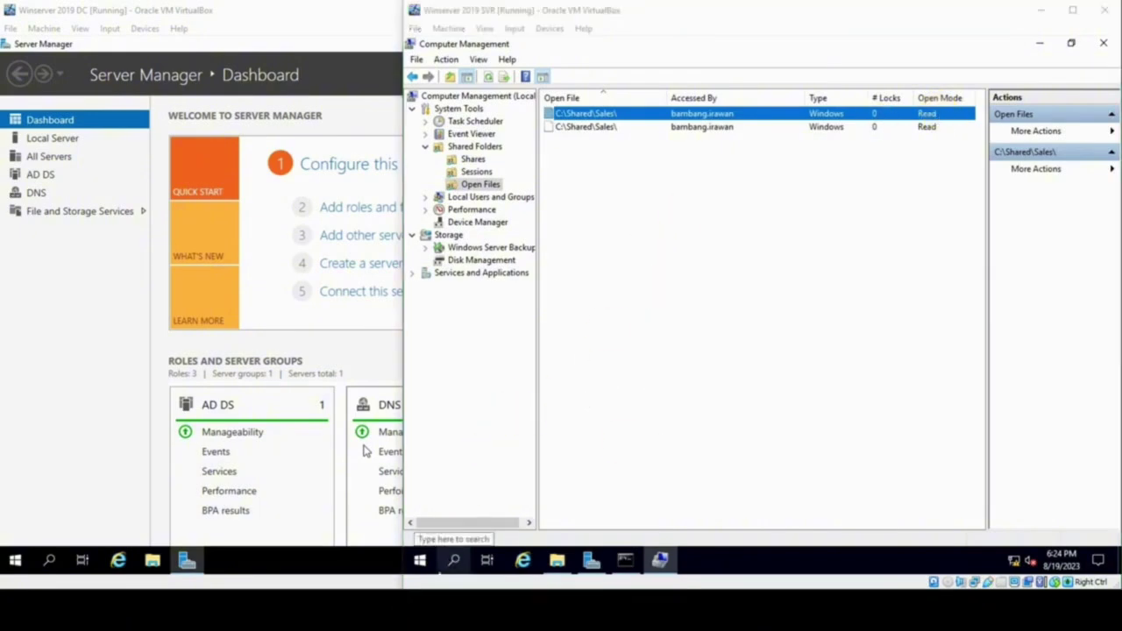
# Step: Switch to the Windows 10 1 virtual machine and open the test file from the General share on jkt-svr1
pyautogui.click(535, 561)
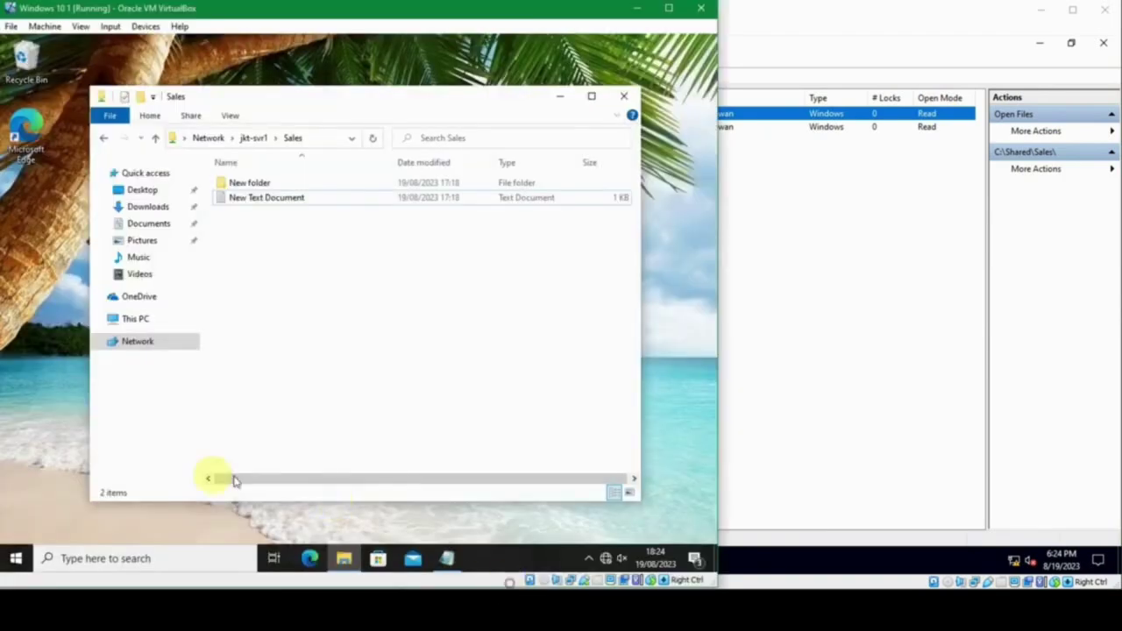
pyautogui.click(16, 559)
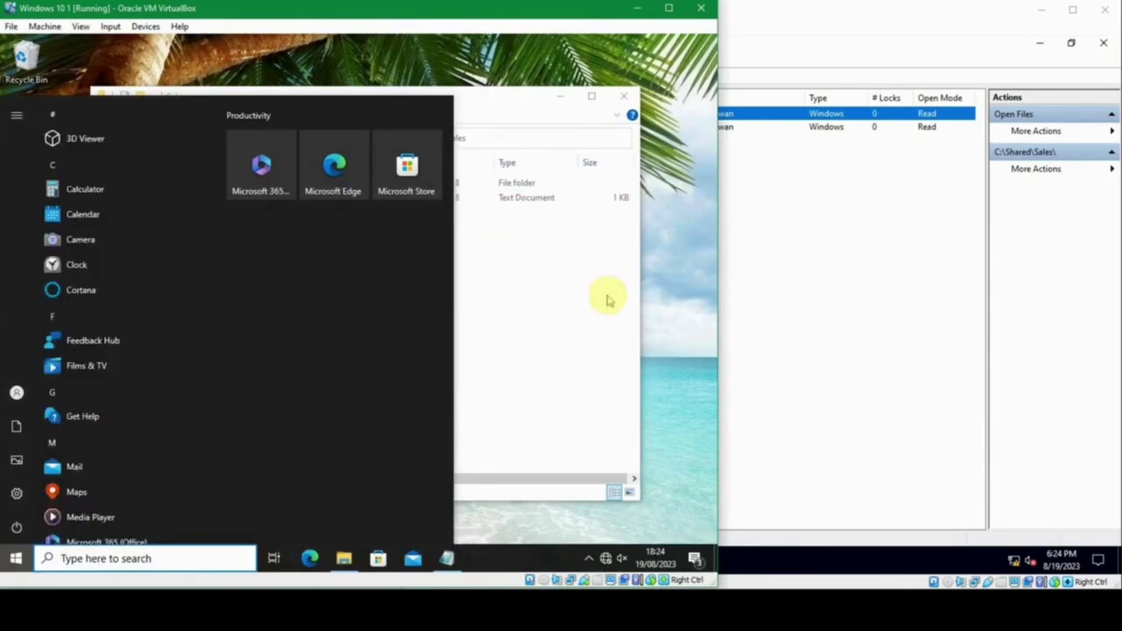
pyautogui.click(610, 301)
pyautogui.click(252, 140)
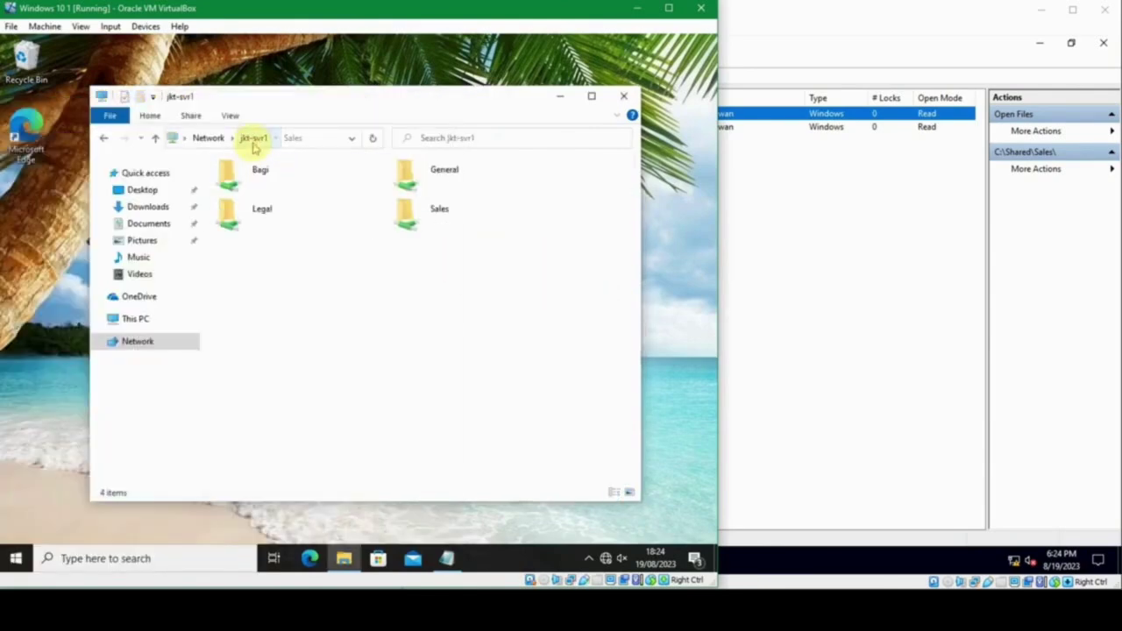
pyautogui.doubleClick(403, 175)
pyautogui.doubleClick(256, 184)
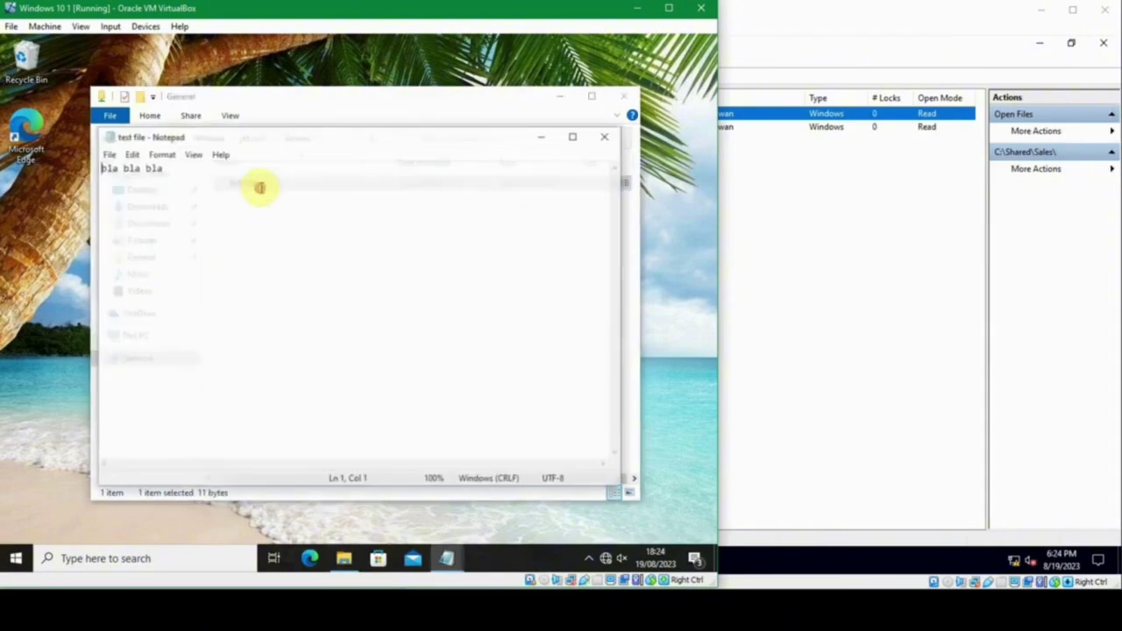
# Step: Switch to the Winserver 2019 SVR machine, refresh the Open Files list, and adjust the Open File column to examine the test file's entry
pyautogui.click(894, 184)
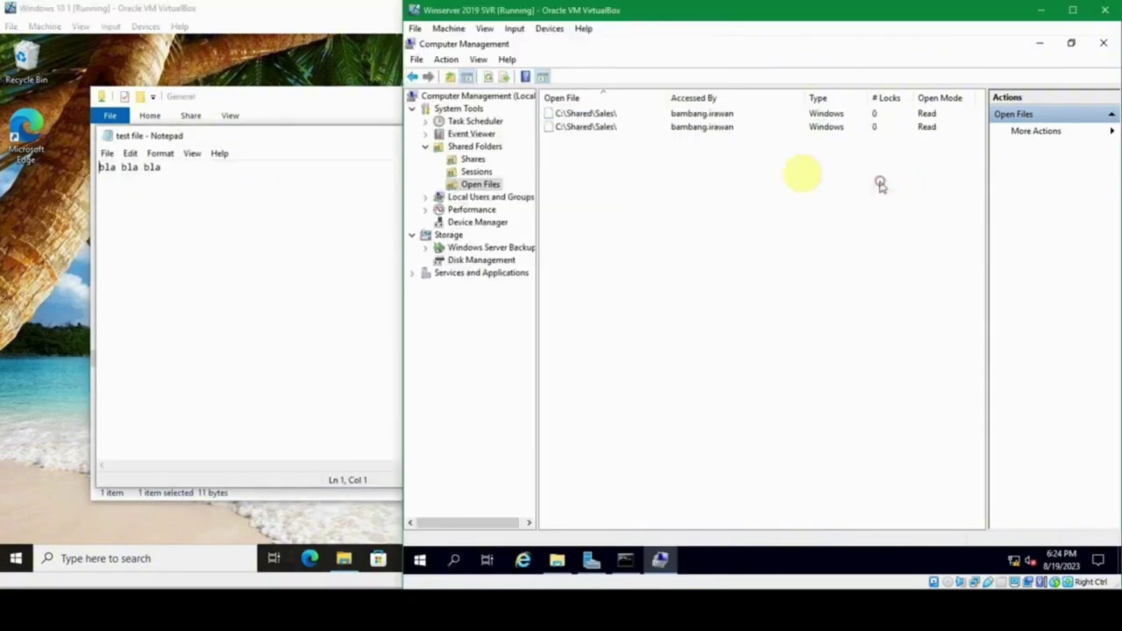
pyautogui.rightClick(604, 185)
pyautogui.click(575, 170)
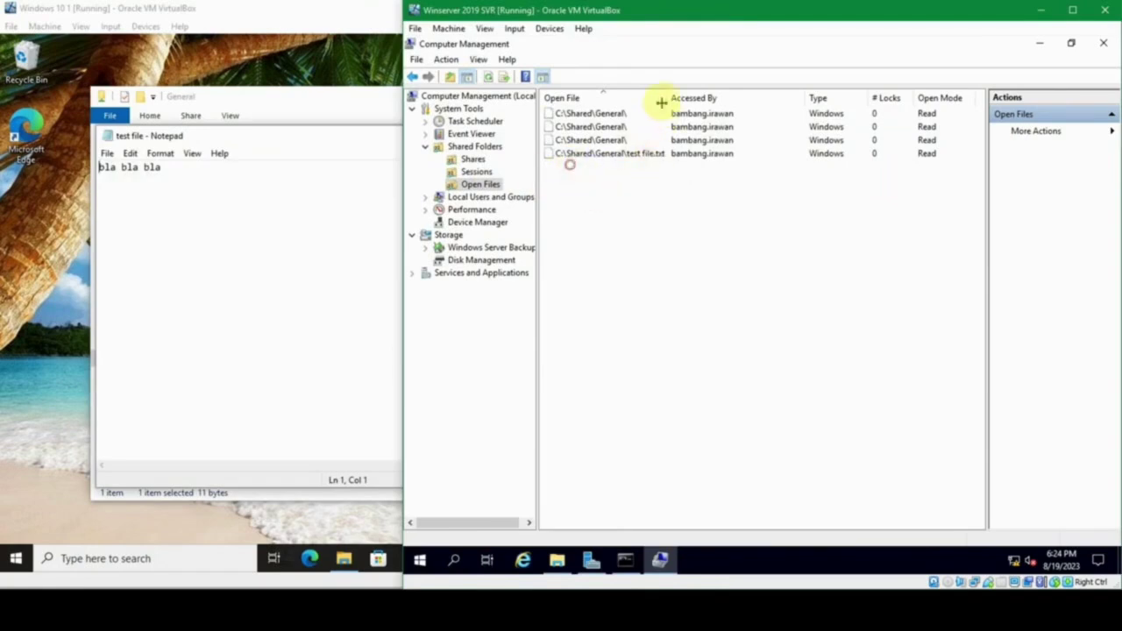
pyautogui.moveTo(668, 97); pyautogui.dragTo(720, 97)
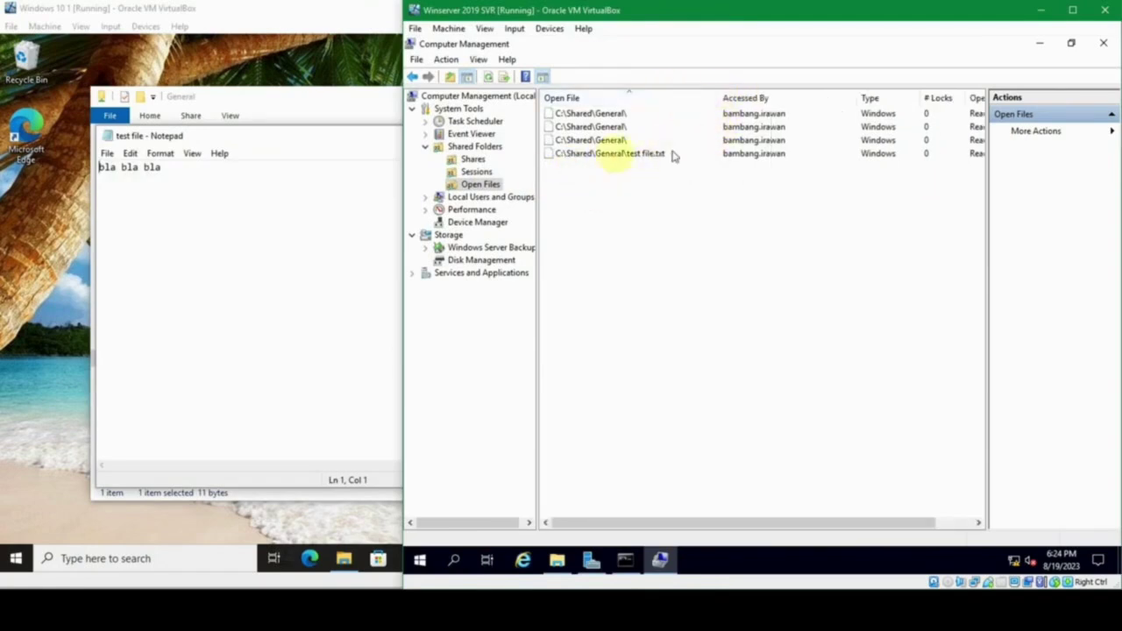
pyautogui.click(605, 158)
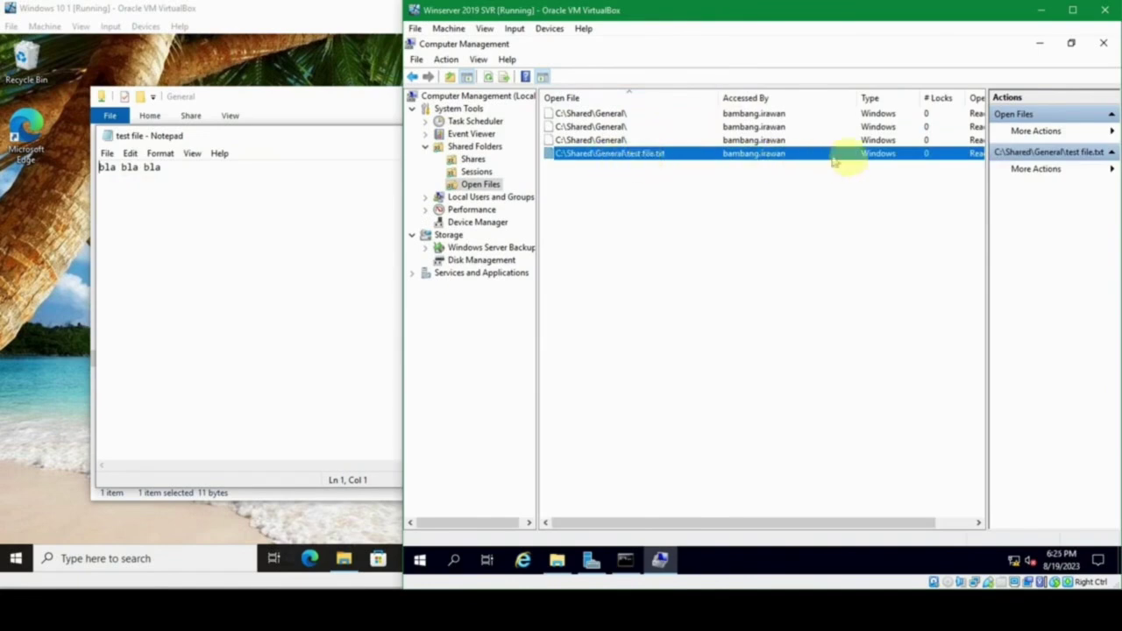
pyautogui.moveTo(903, 522); pyautogui.dragTo(816, 534)
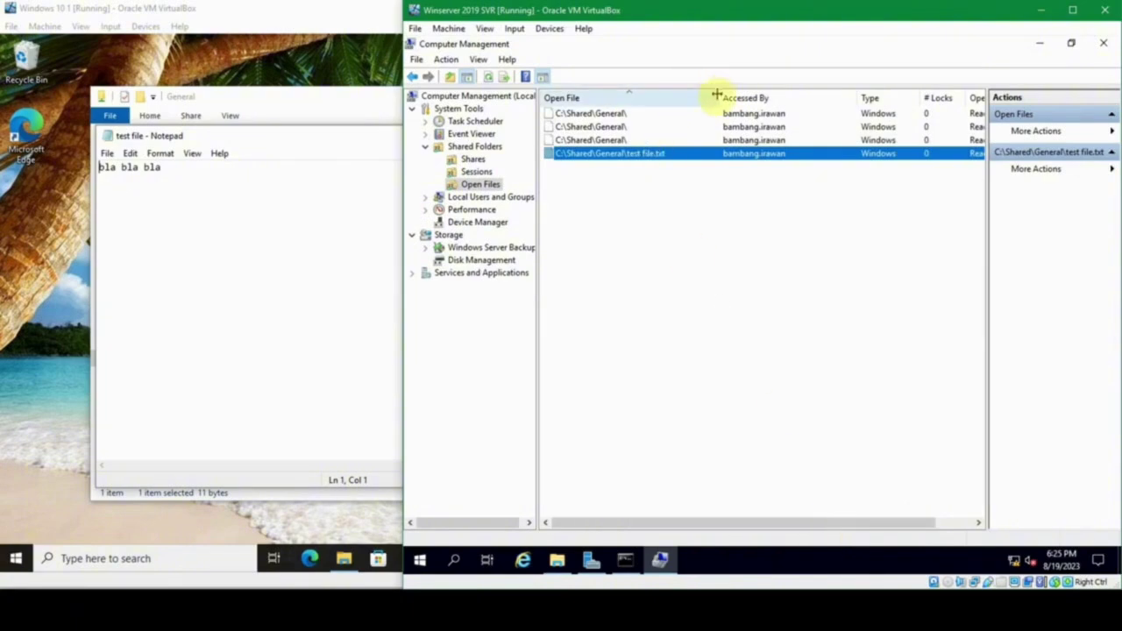
pyautogui.moveTo(696, 99); pyautogui.dragTo(684, 100)
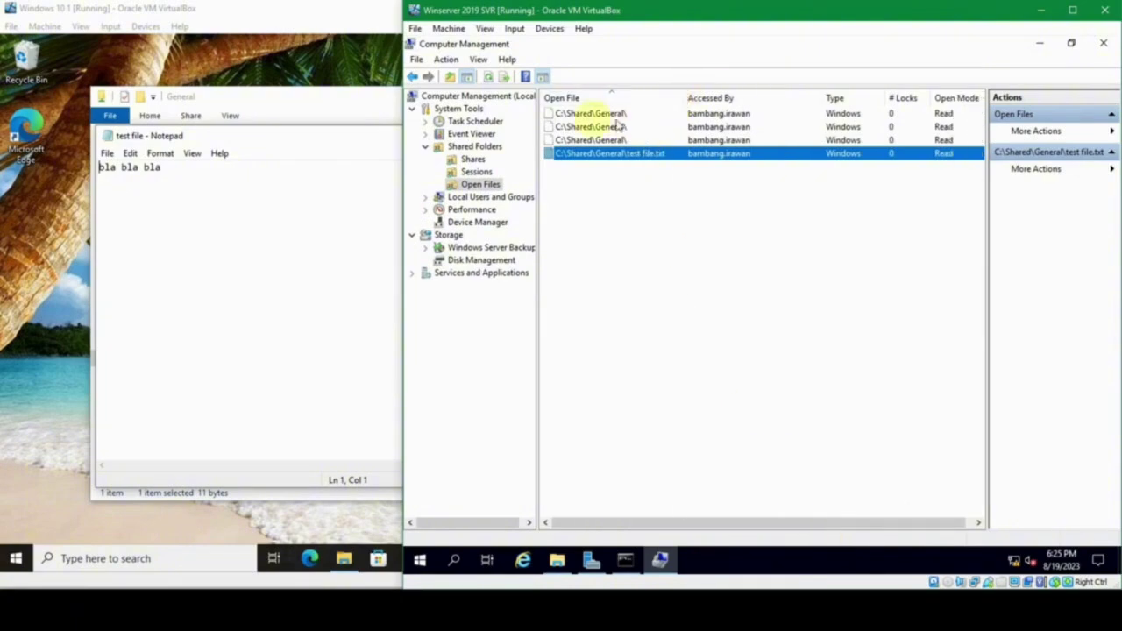
# Step: Review the Sessions list under Shared Folders and close the session connected from 192.168.56.21
pyautogui.click(476, 173)
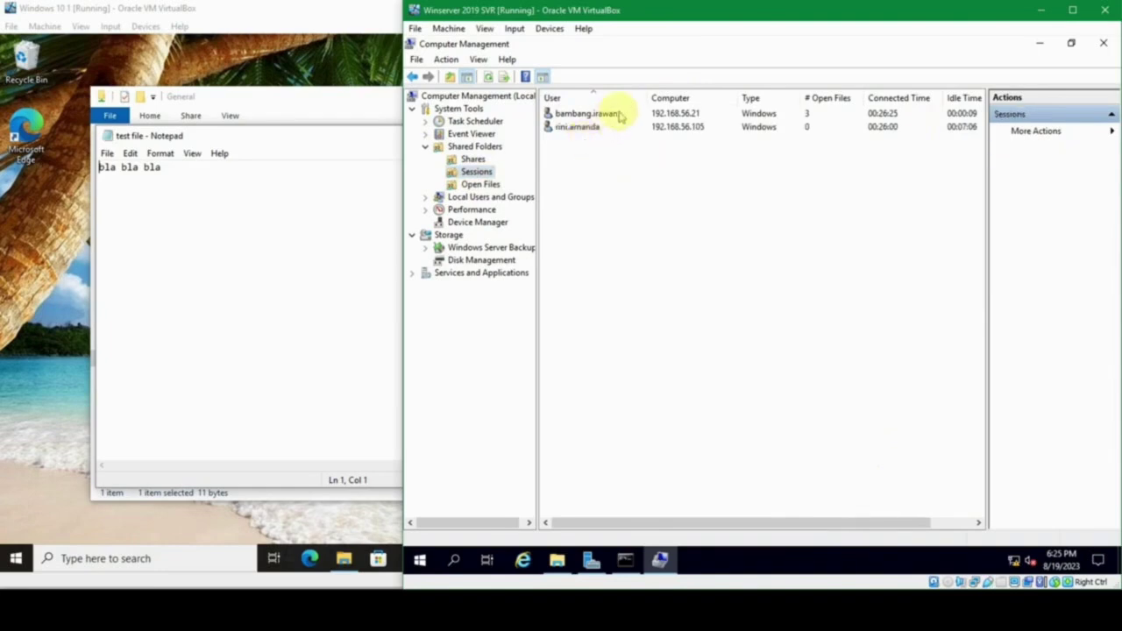
pyautogui.click(619, 114)
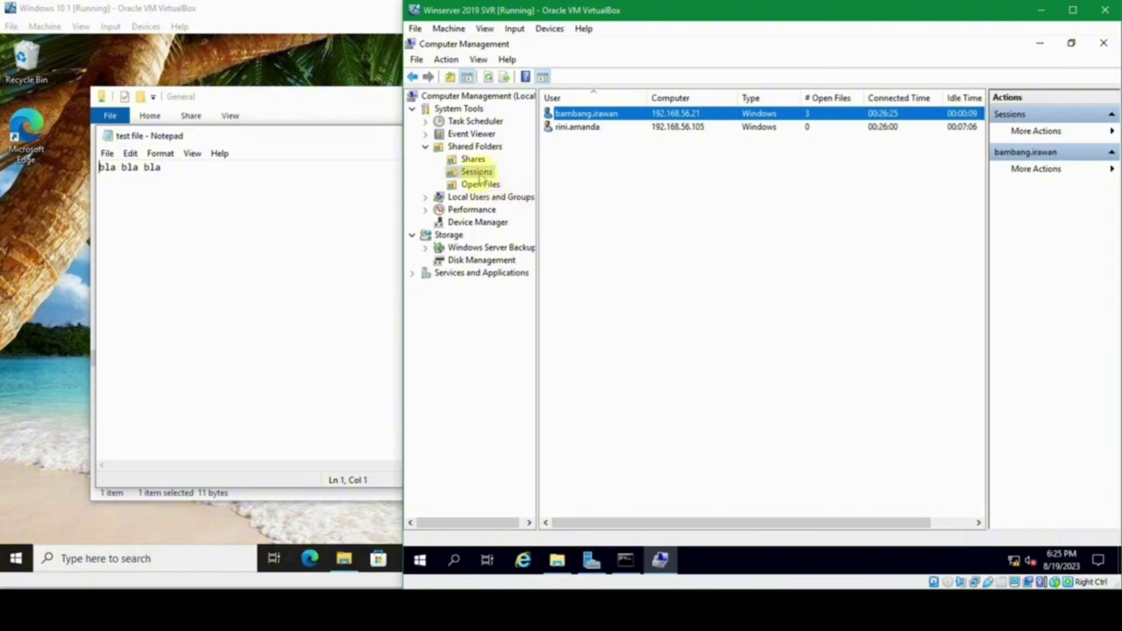
pyautogui.click(487, 183)
pyautogui.click(478, 173)
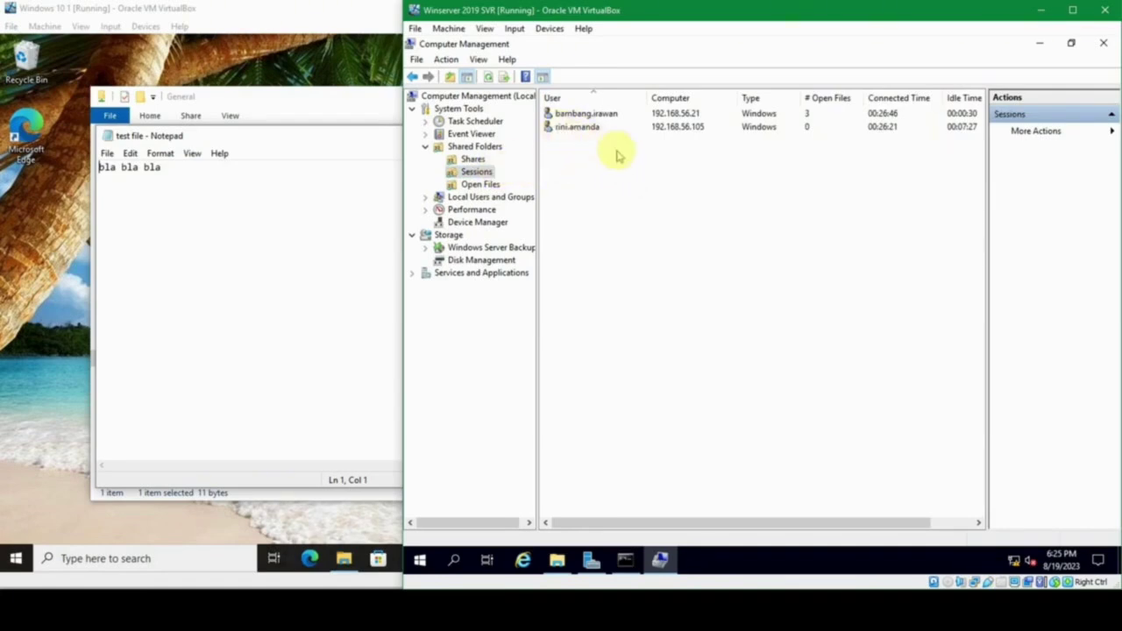
pyautogui.click(598, 114)
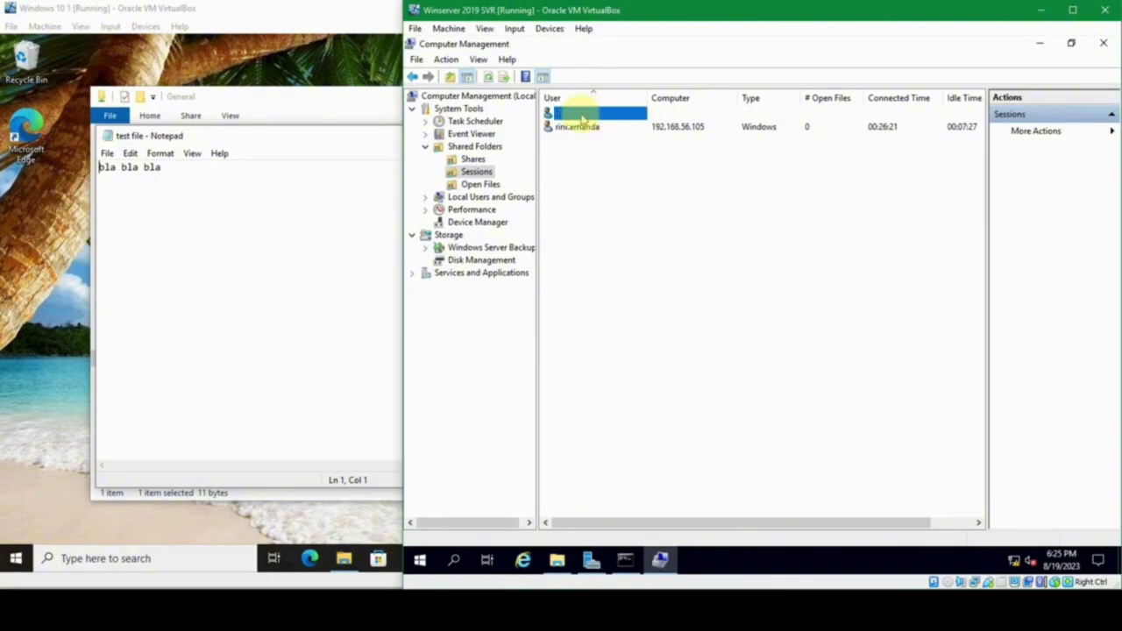
pyautogui.rightClick(598, 114)
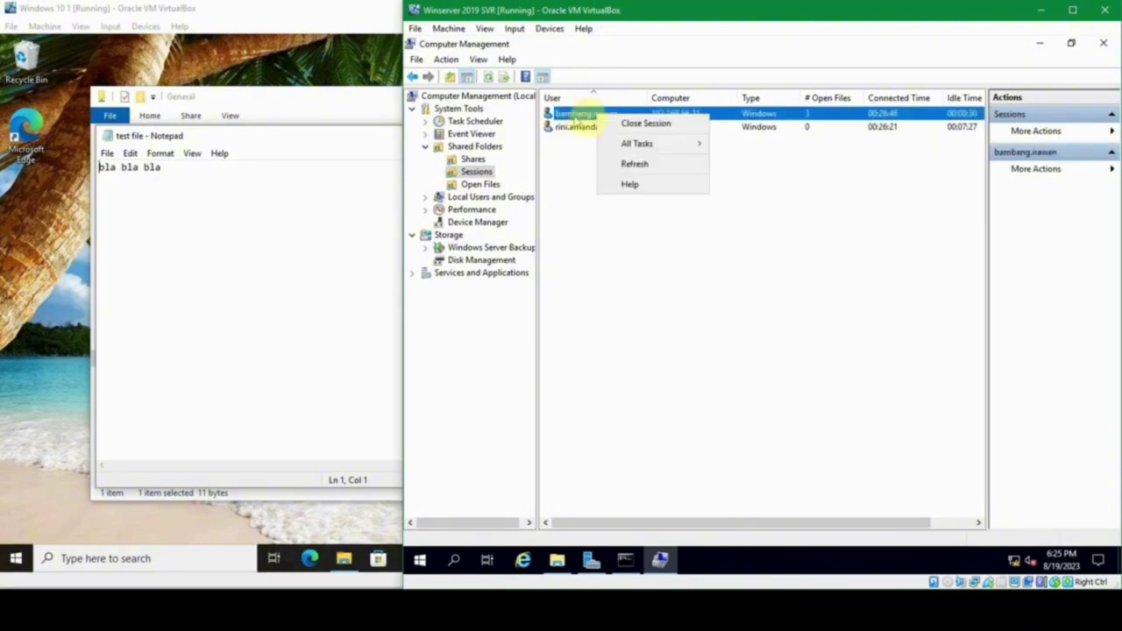
pyautogui.click(638, 122)
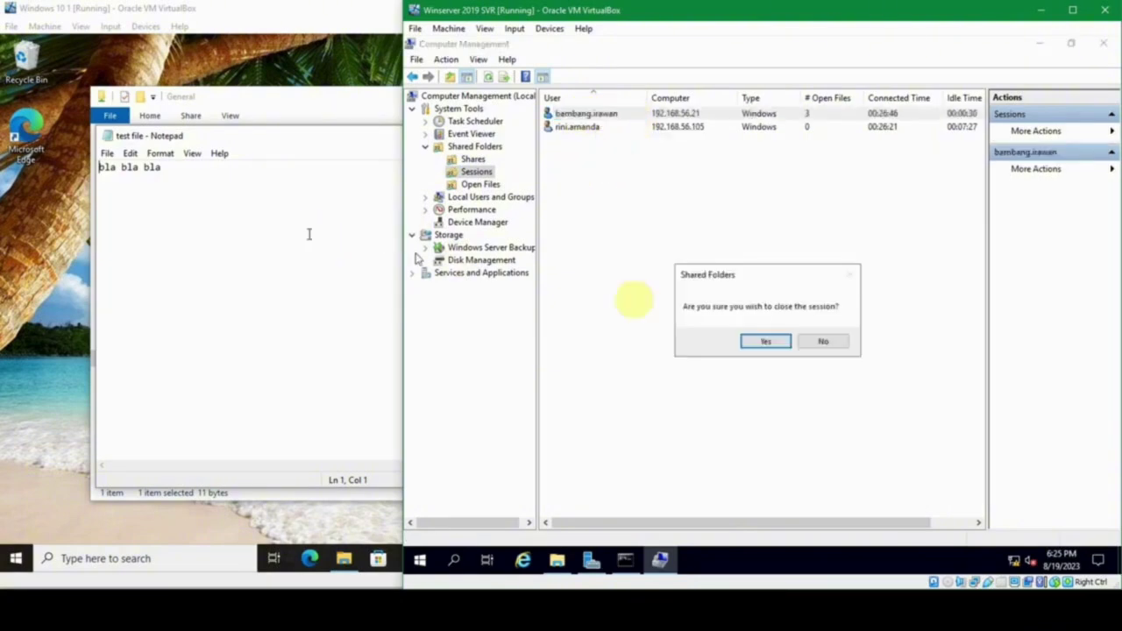
pyautogui.click(769, 341)
# Step: Switch to the Windows 10 1 machine and close the test file, the General folder window and the New Text Document
pyautogui.click(250, 255)
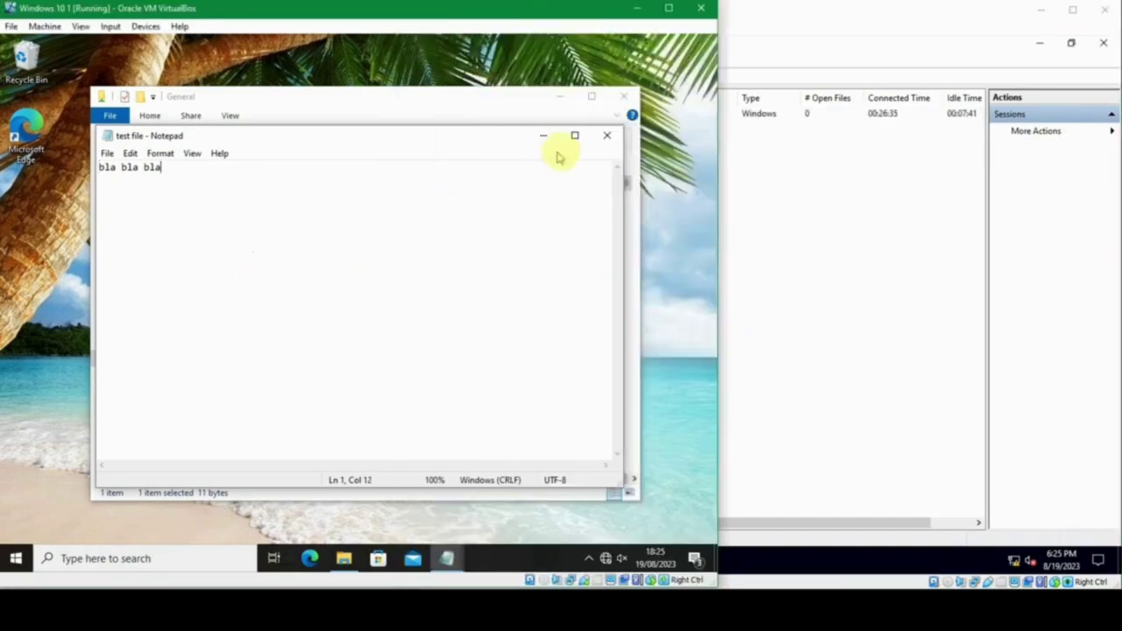
pyautogui.click(607, 135)
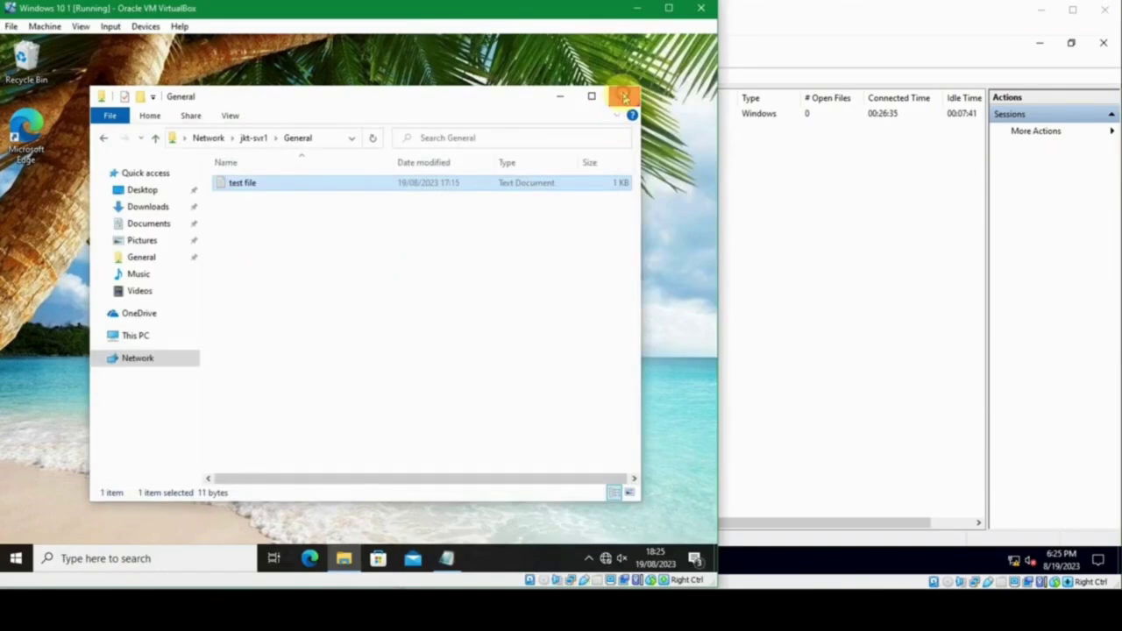
pyautogui.click(624, 97)
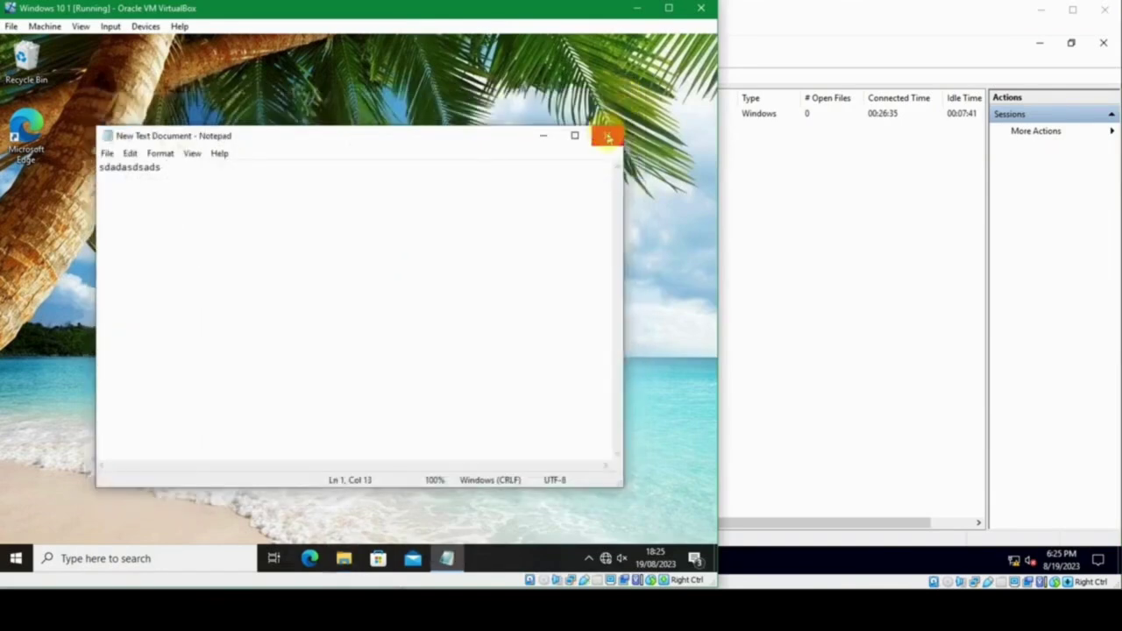
pyautogui.click(608, 137)
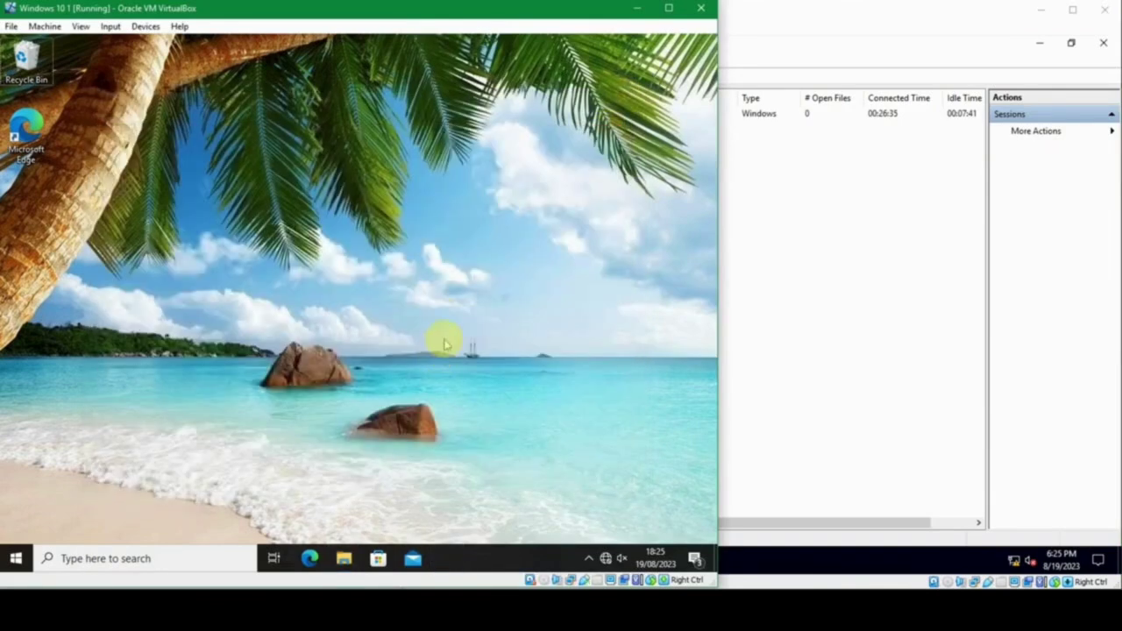
# Step: Reconnect to \\jkt-svr1 from the Windows 10 1 machine through the Run dialog and open the General share
pyautogui.press('super')
pyautogui.press('super+r')
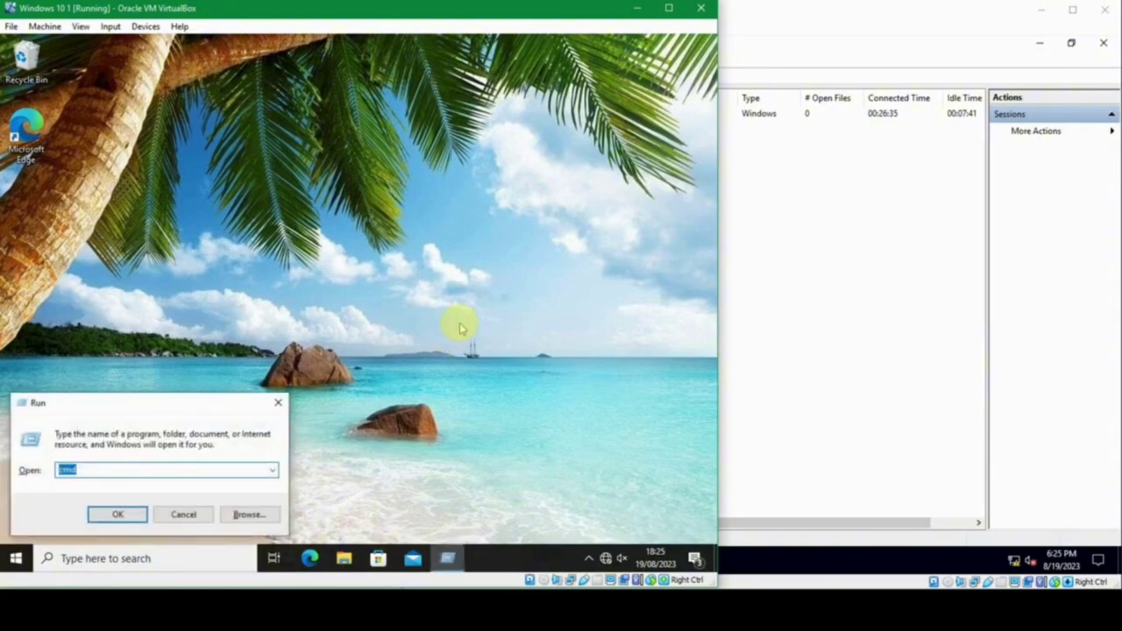
pyautogui.write('\\\\')
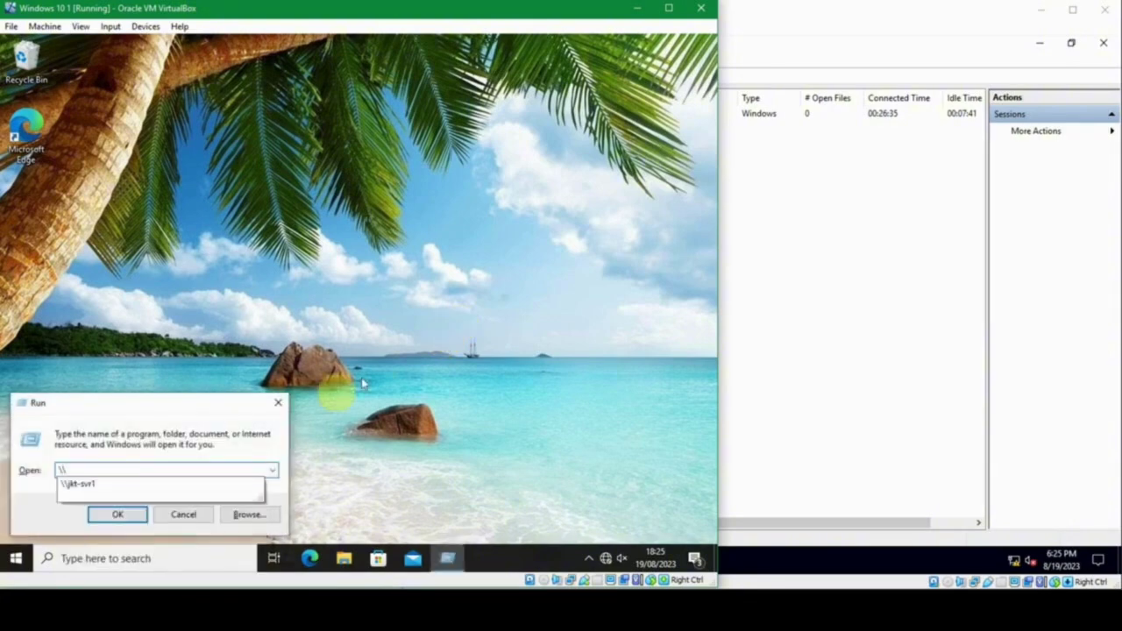
pyautogui.press('Down')
pyautogui.press('Return')
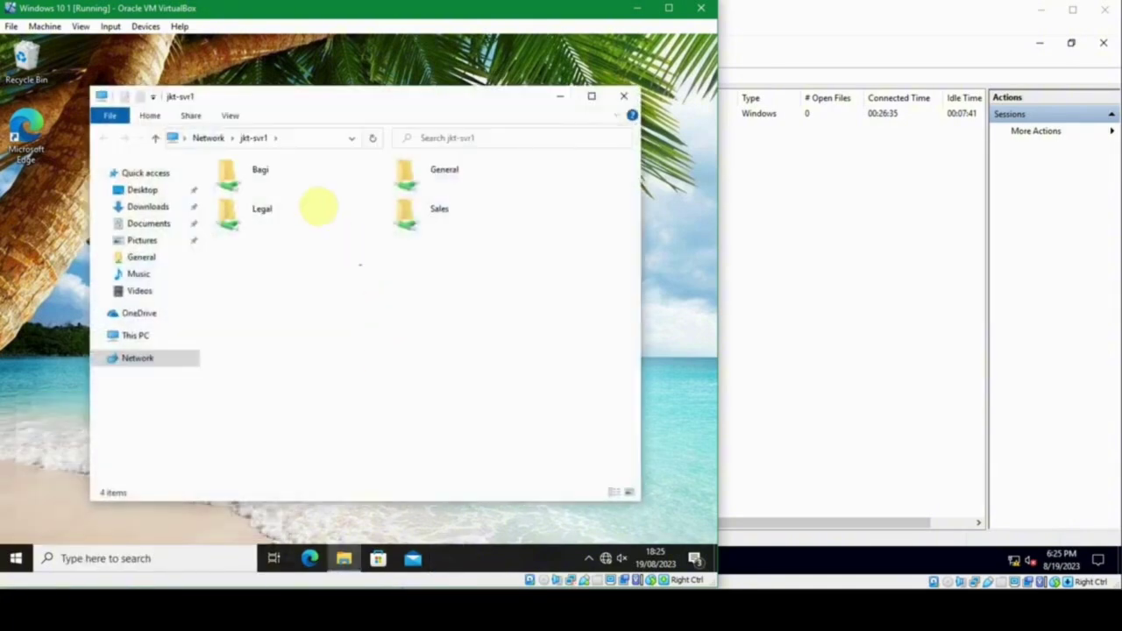
pyautogui.click(415, 169)
pyautogui.doubleClick(416, 170)
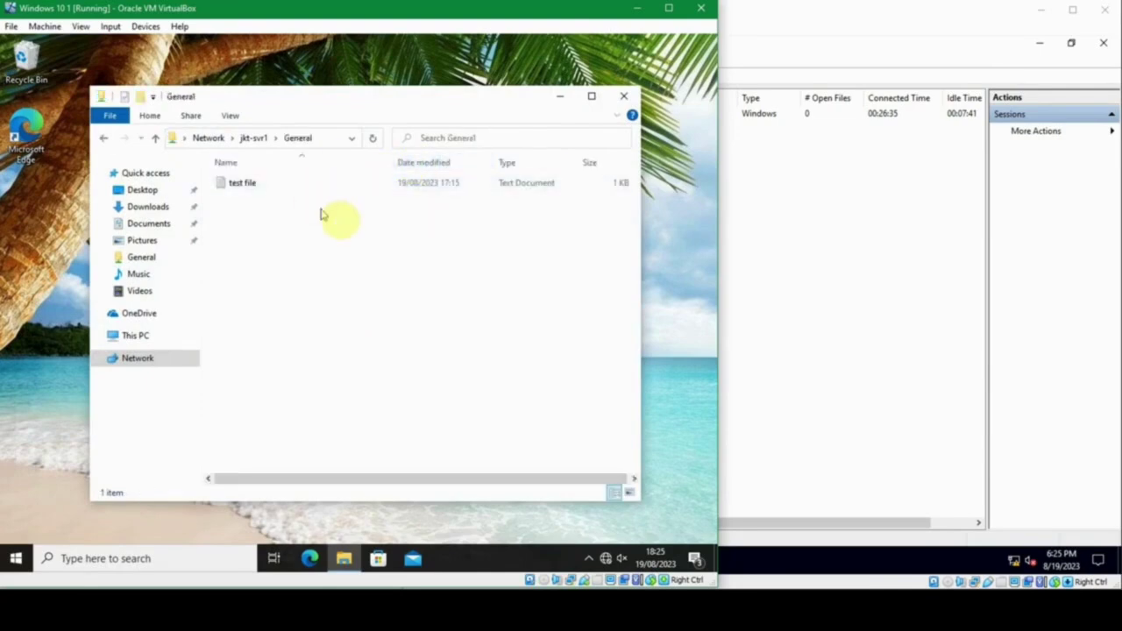
# Step: Refresh the Sessions list on the Winserver 2019 SVR machine and close the 192.168.56.21 session again
pyautogui.click(767, 179)
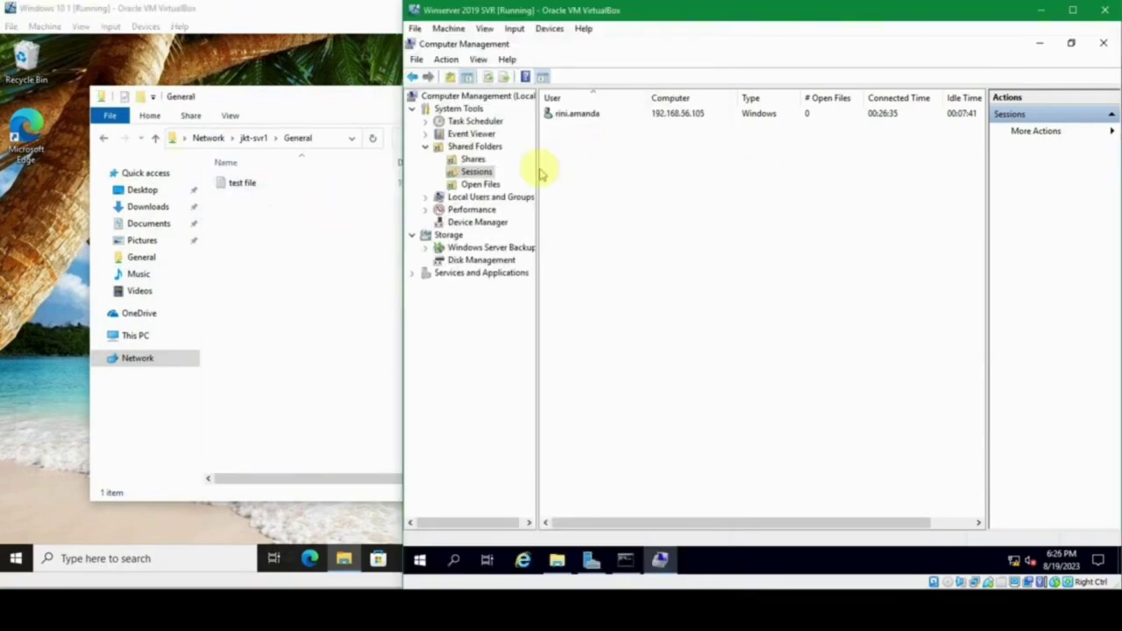
pyautogui.press('F5')
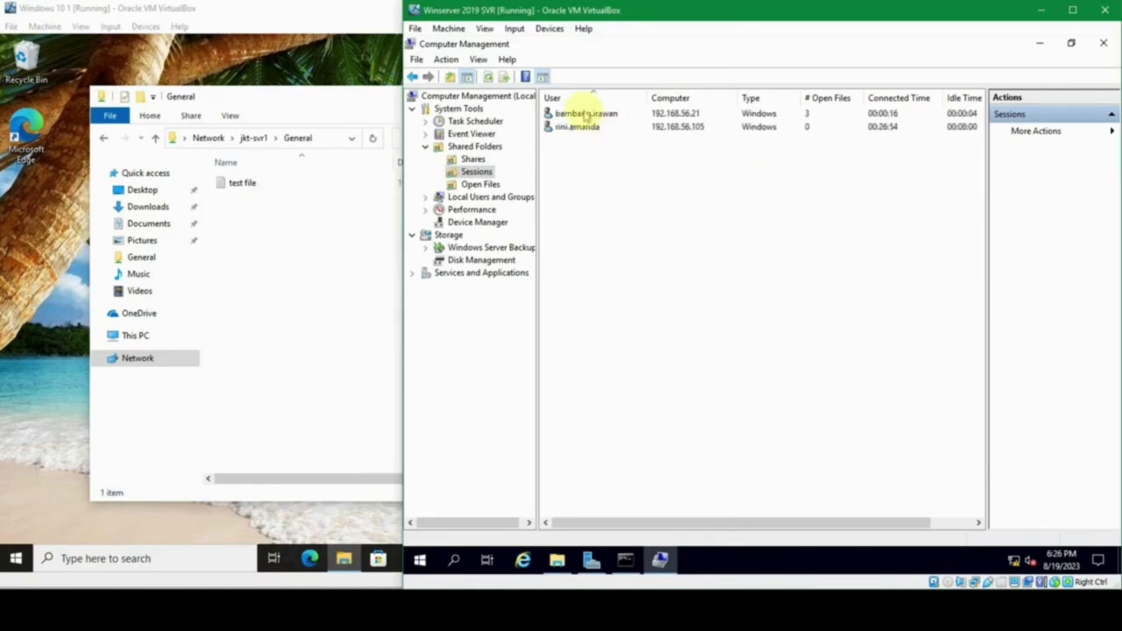
pyautogui.click(585, 115)
pyautogui.rightClick(585, 115)
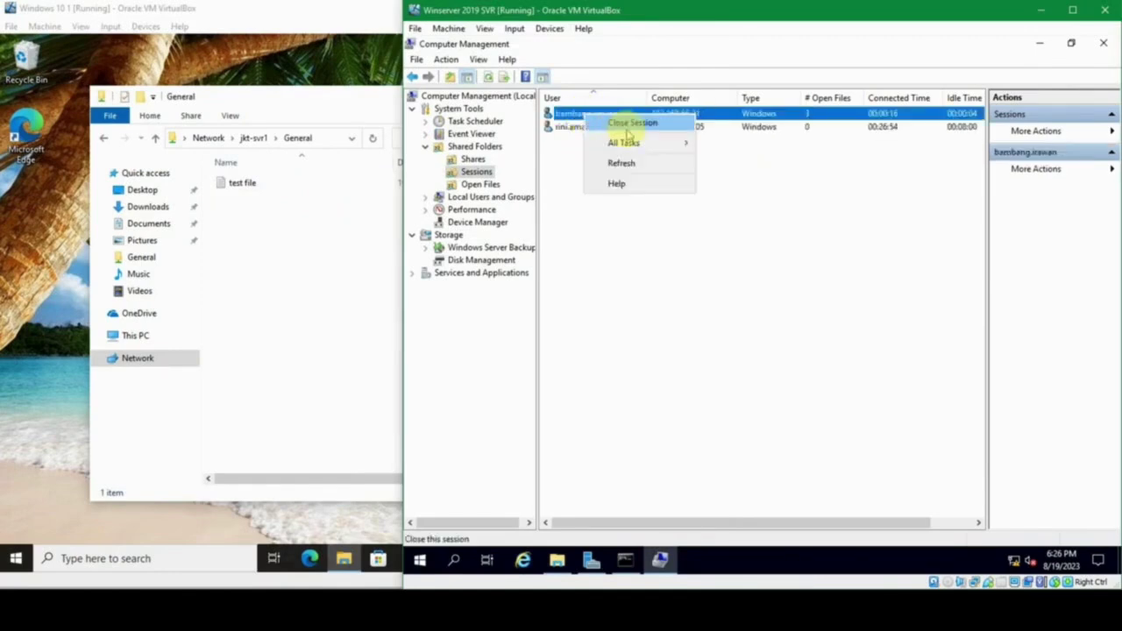
pyautogui.click(629, 126)
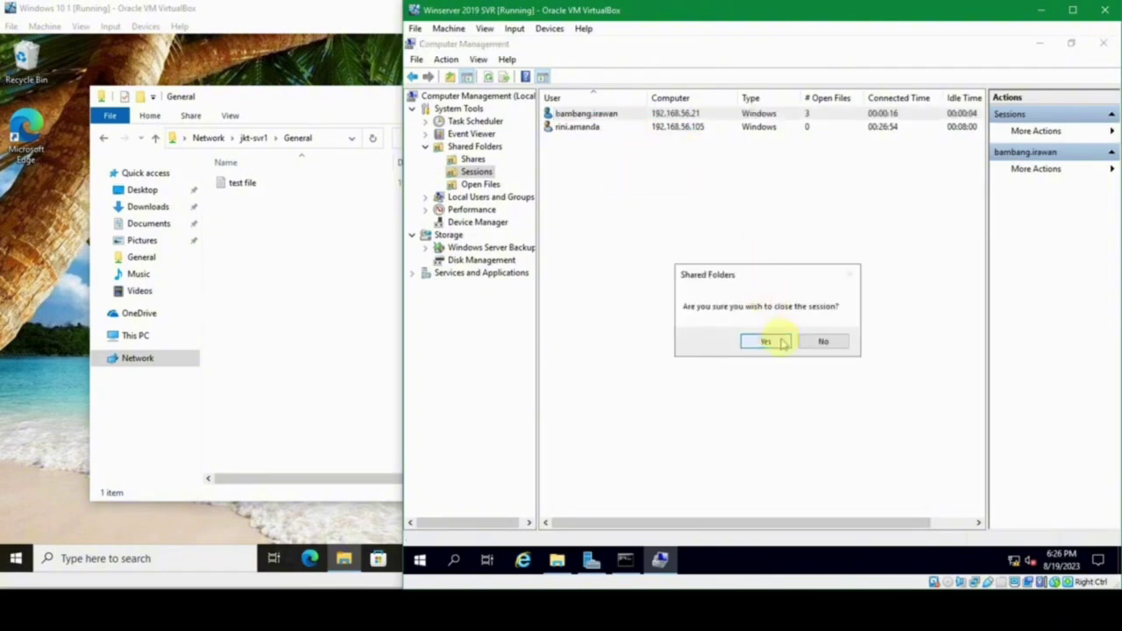
pyautogui.click(779, 339)
# Step: Close the General folder window on the Windows 10 1 machine and return to Computer Management on the server
pyautogui.click(285, 229)
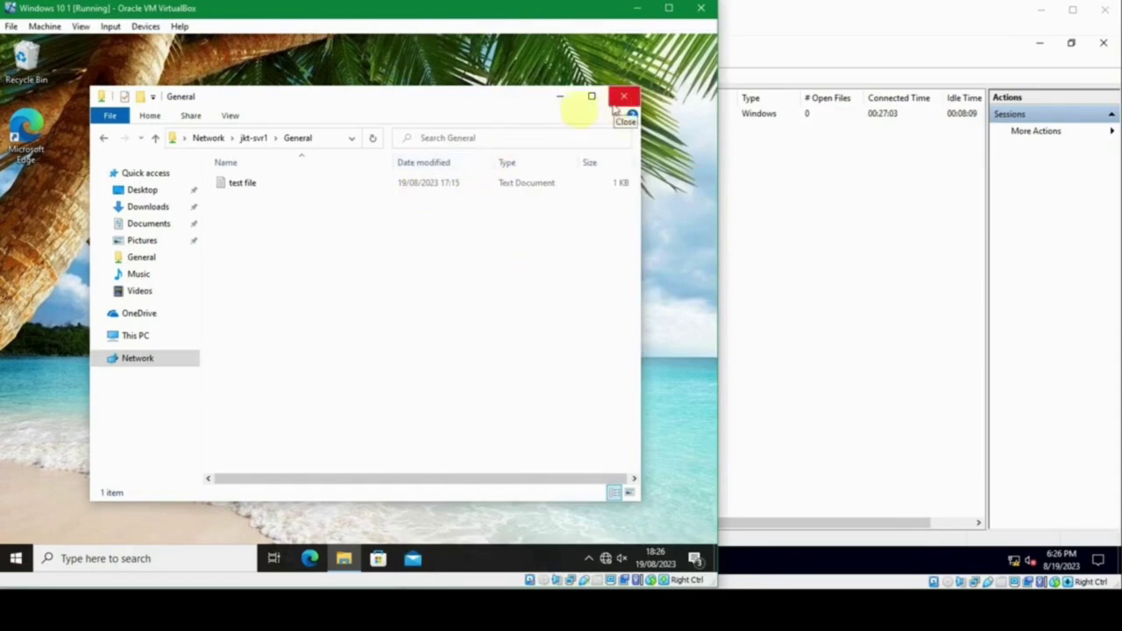
pyautogui.click(623, 96)
pyautogui.click(823, 158)
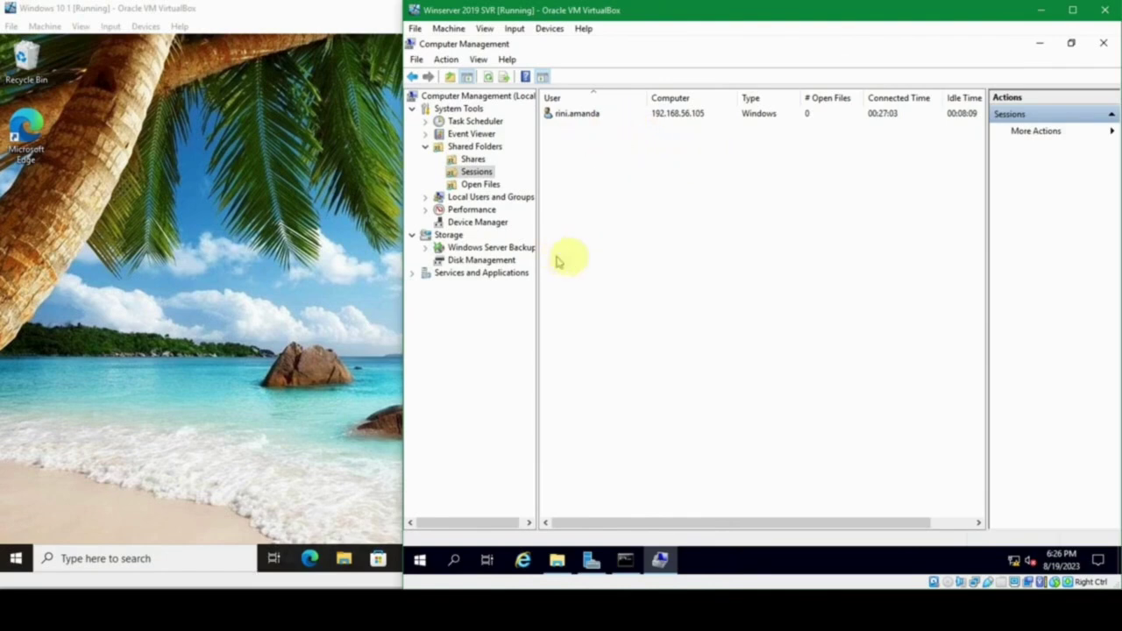
pyautogui.click(585, 123)
pyautogui.rightClick(588, 123)
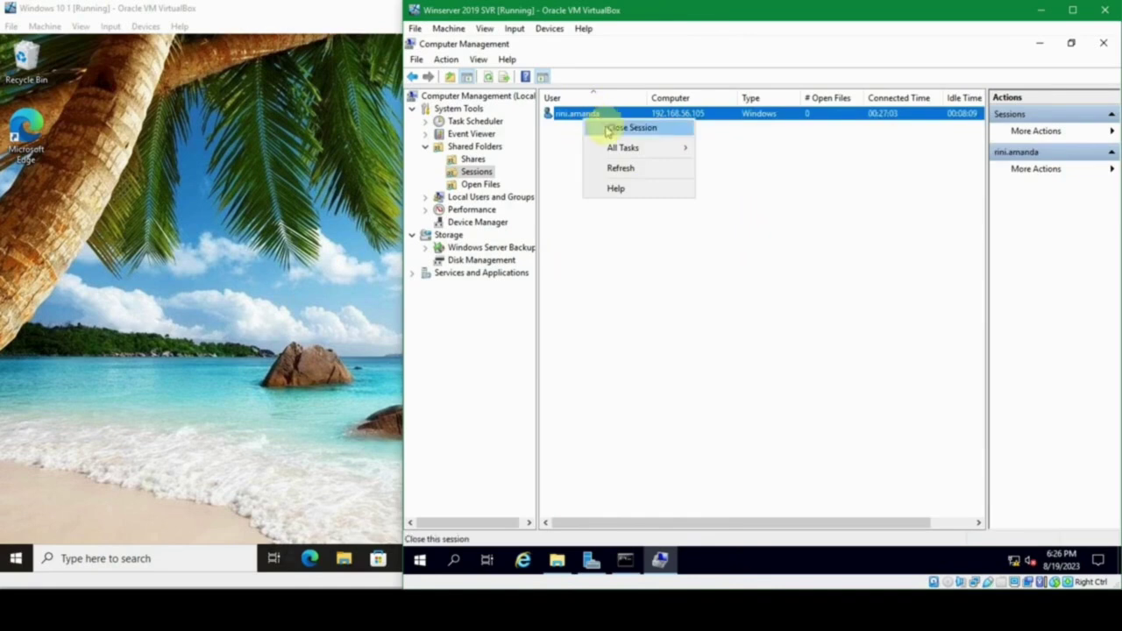
pyautogui.click(798, 225)
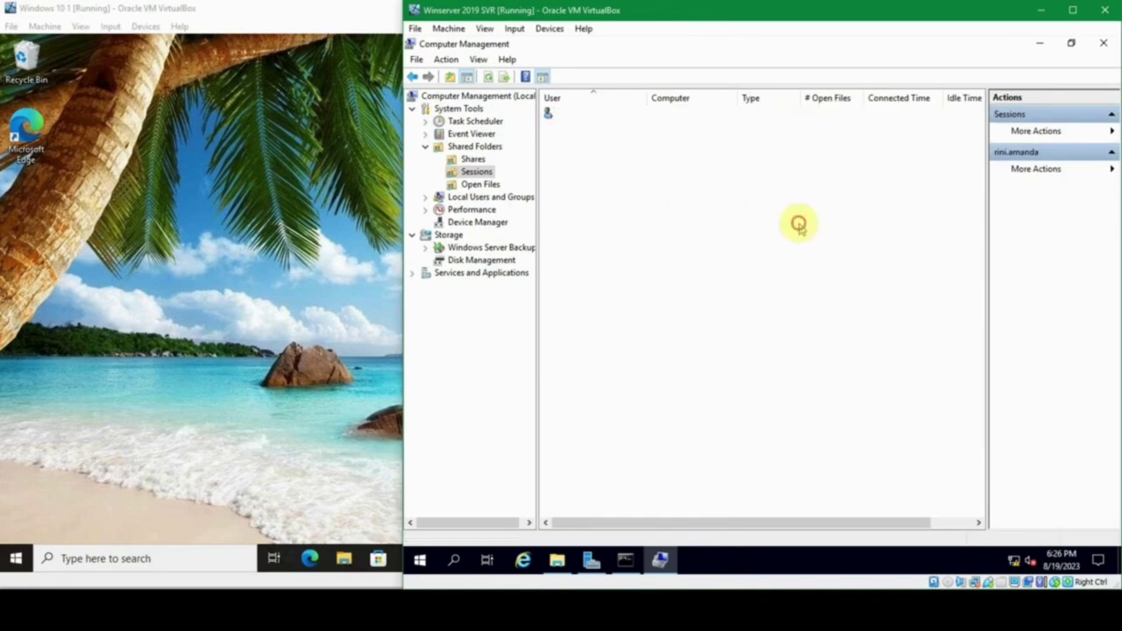
# Step: Check the Open Files and Sessions lists under Shared Folders for remaining client activity
pyautogui.click(482, 184)
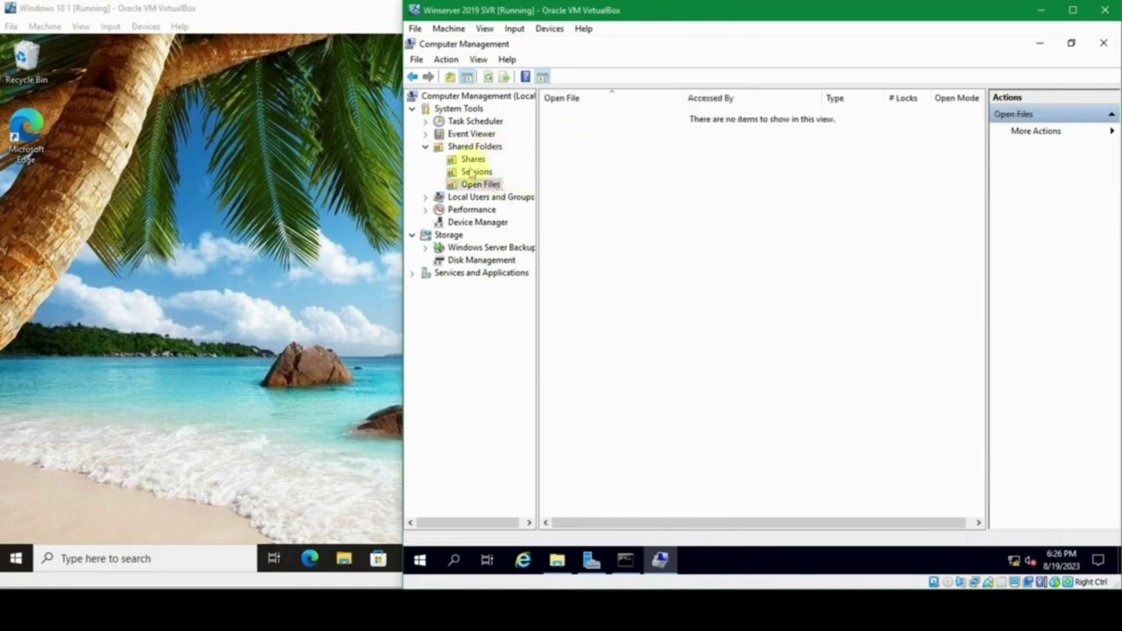
pyautogui.click(474, 171)
pyautogui.click(480, 186)
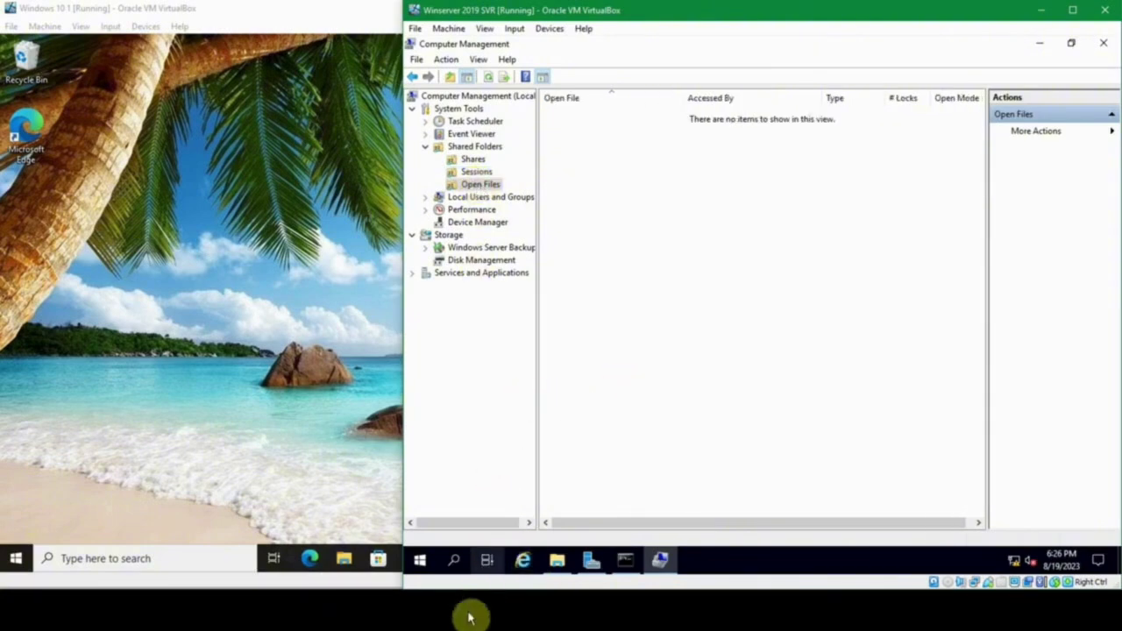
# Step: Switch to the Windows 10 1 machine, connect to \\jkt-svr1 through the Run dialog, and open the Bagi share
pyautogui.moveTo(471, 618)
pyautogui.click(487, 570)
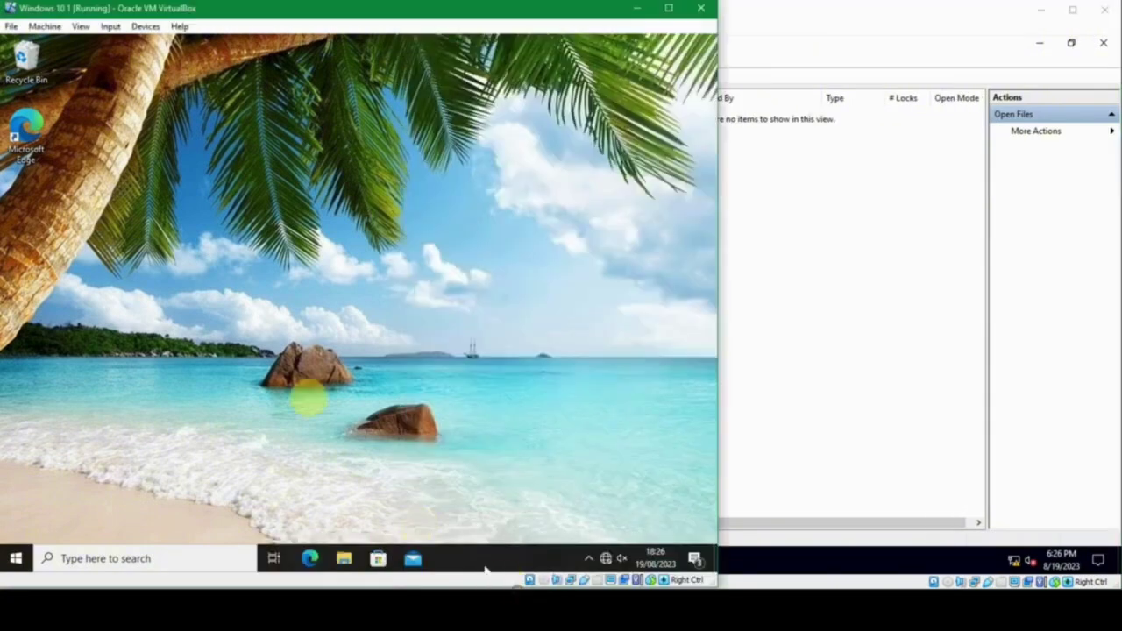
pyautogui.press('super+r')
pyautogui.press('Return')
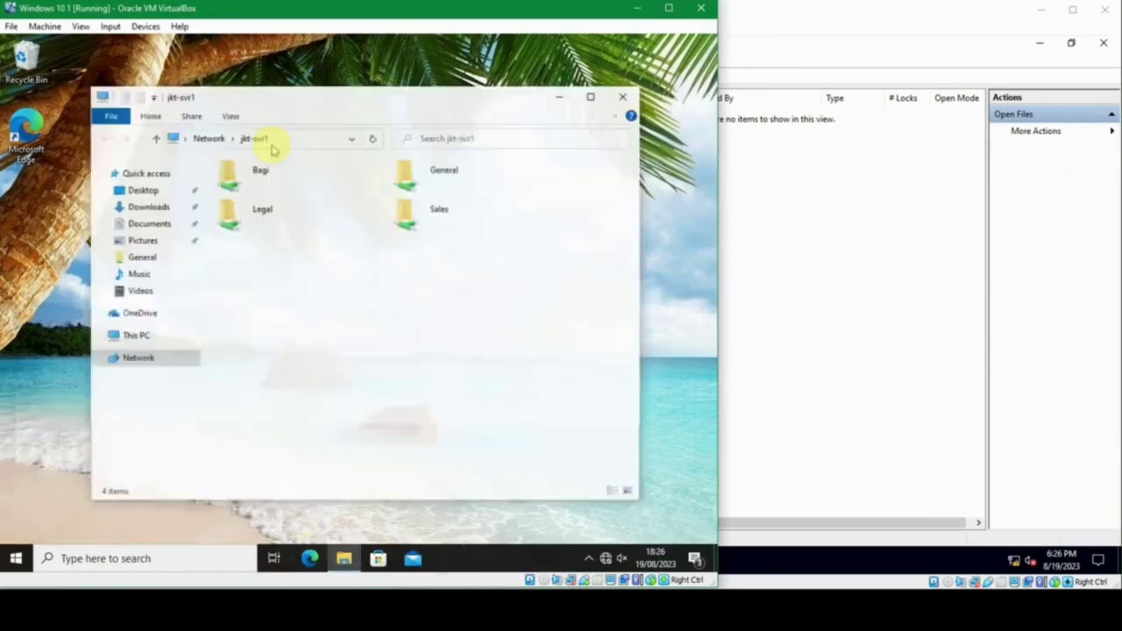
pyautogui.doubleClick(236, 169)
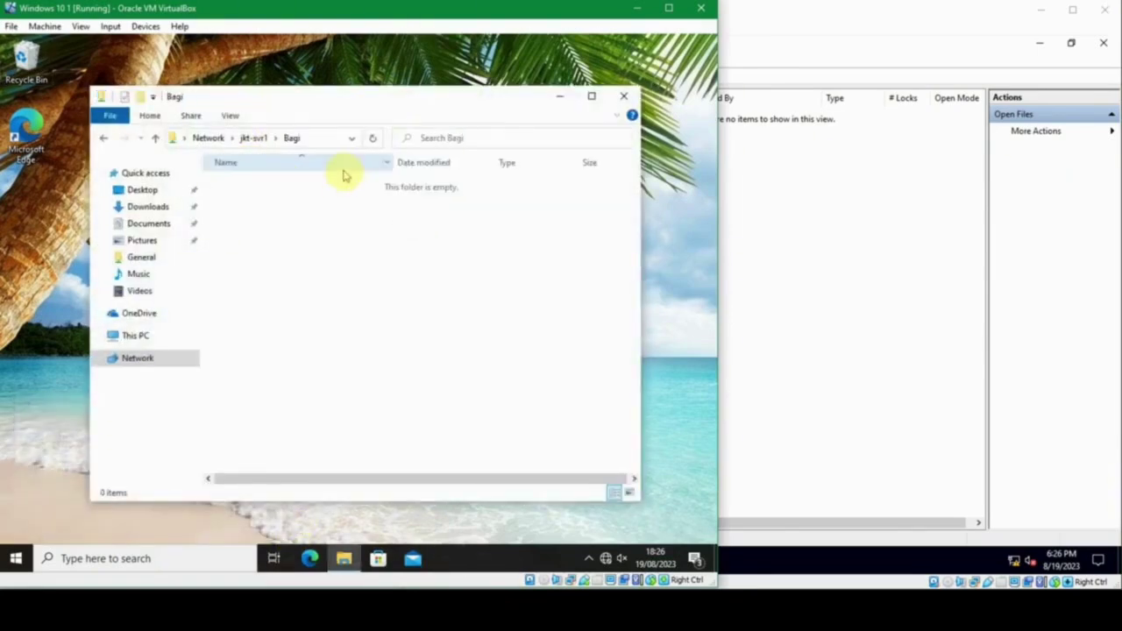
# Step: Return to the list of shares on jkt-svr1 and open the test file from the General share
pyautogui.hotkey('alt', 'Left')
pyautogui.click(416, 174)
pyautogui.doubleClick(416, 174)
pyautogui.doubleClick(270, 184)
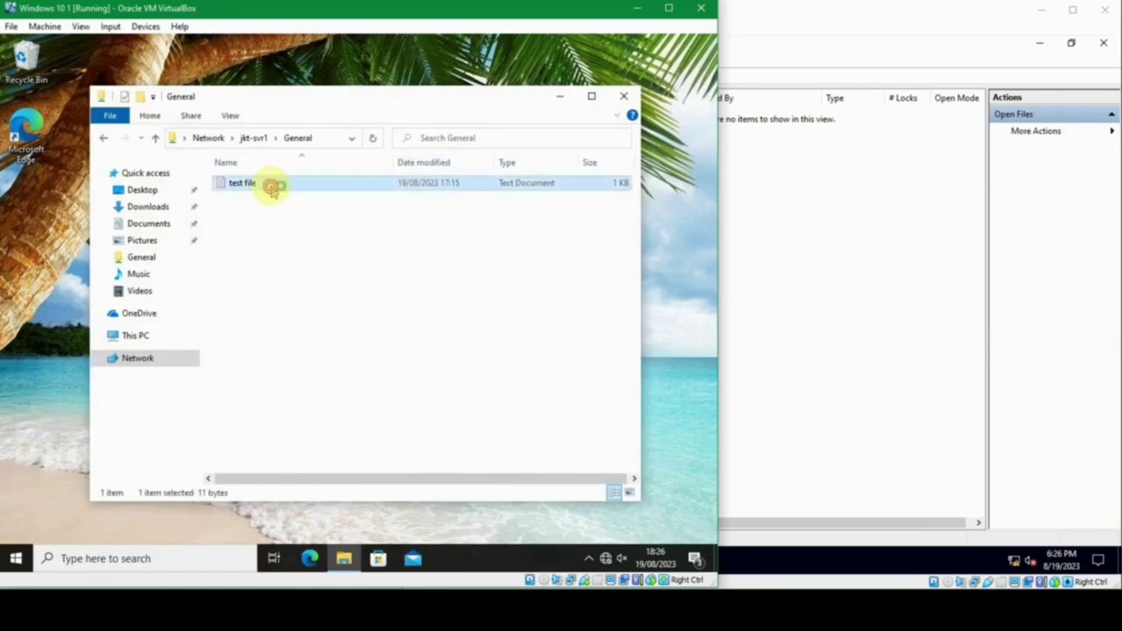
# Step: Switch to the Winserver 2019 SVR machine and refresh the Open Files list to check the client's open files
pyautogui.click(805, 212)
pyautogui.rightClick(731, 194)
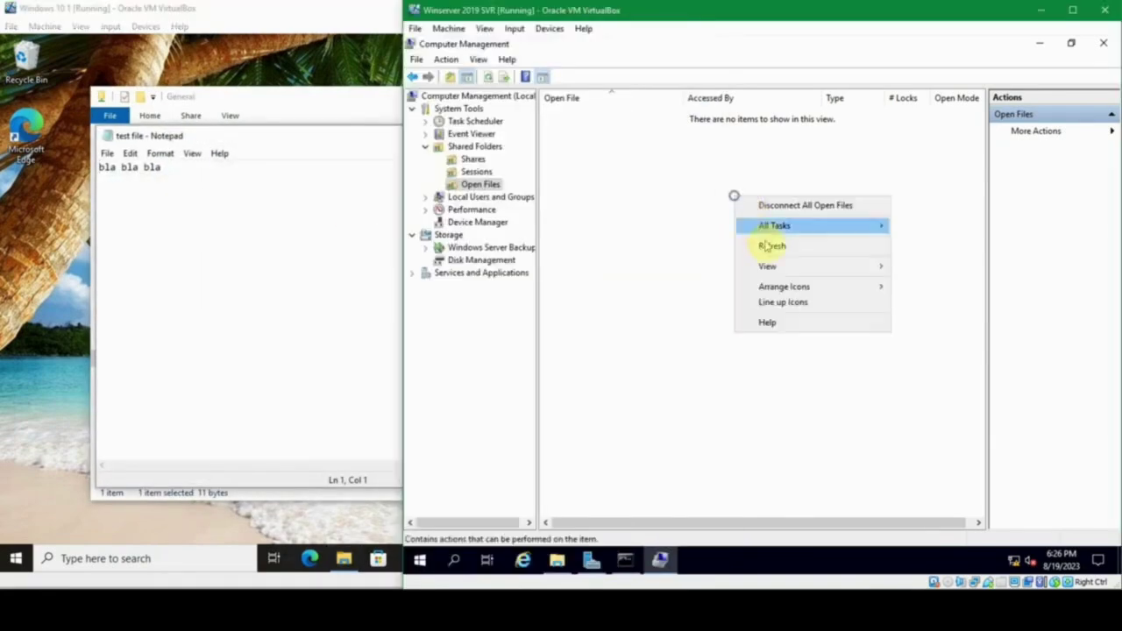
pyautogui.click(769, 246)
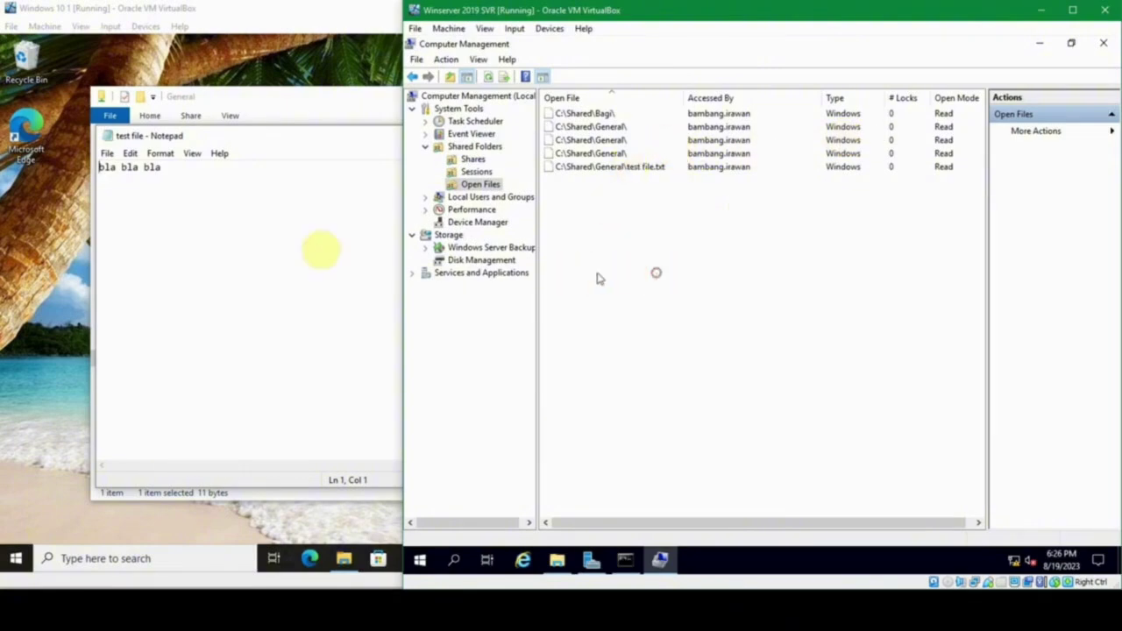
pyautogui.click(288, 254)
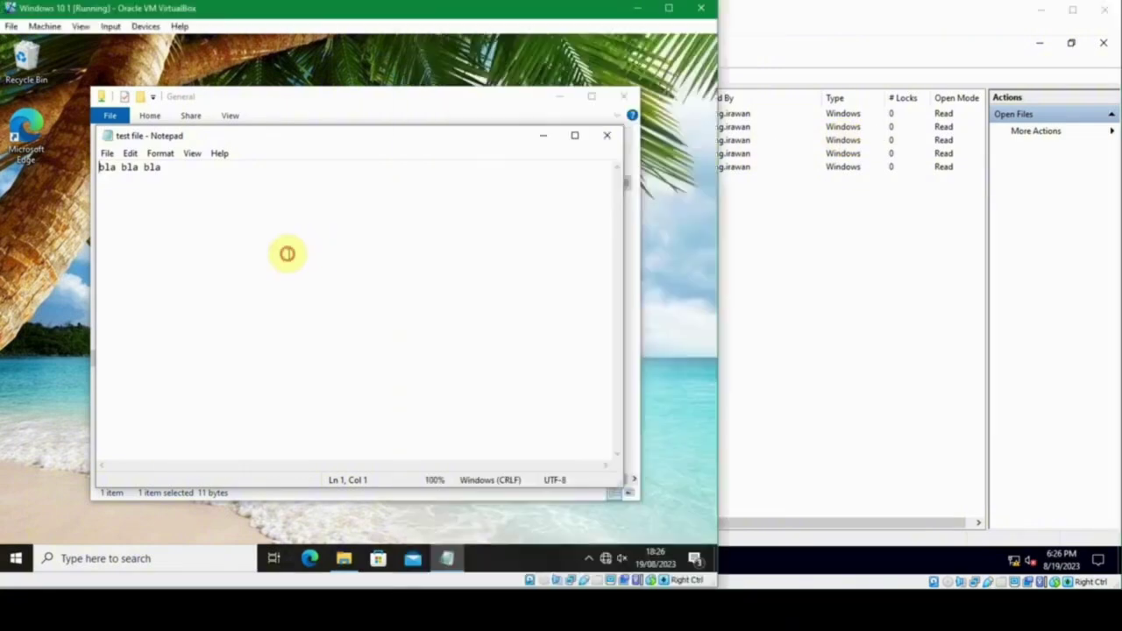
pyautogui.click(879, 286)
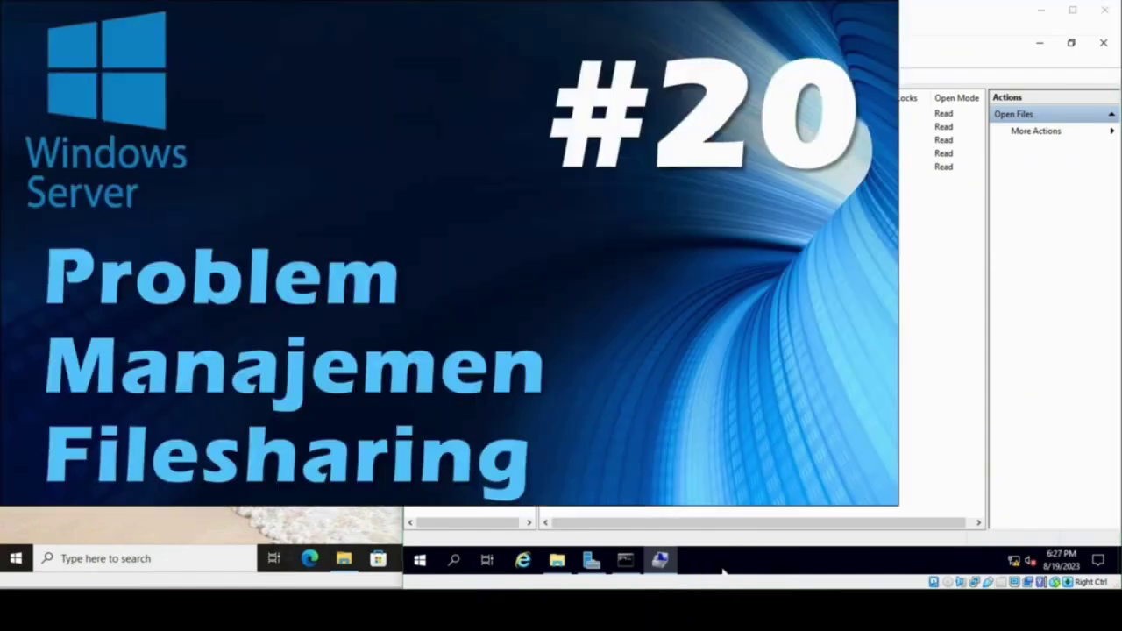
pyautogui.click(676, 398)
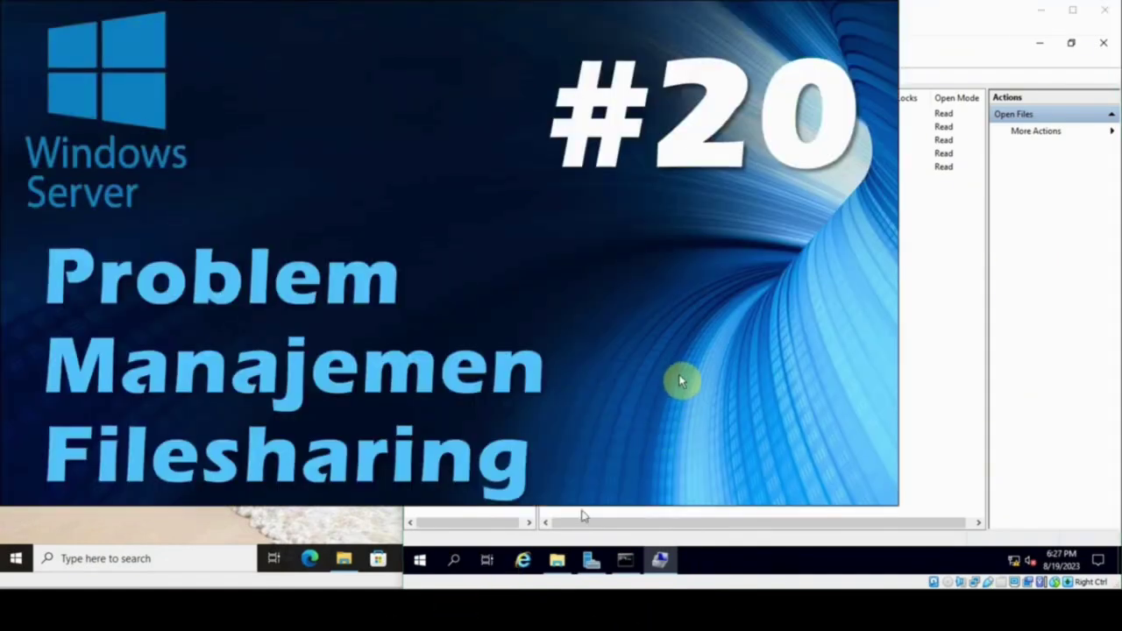